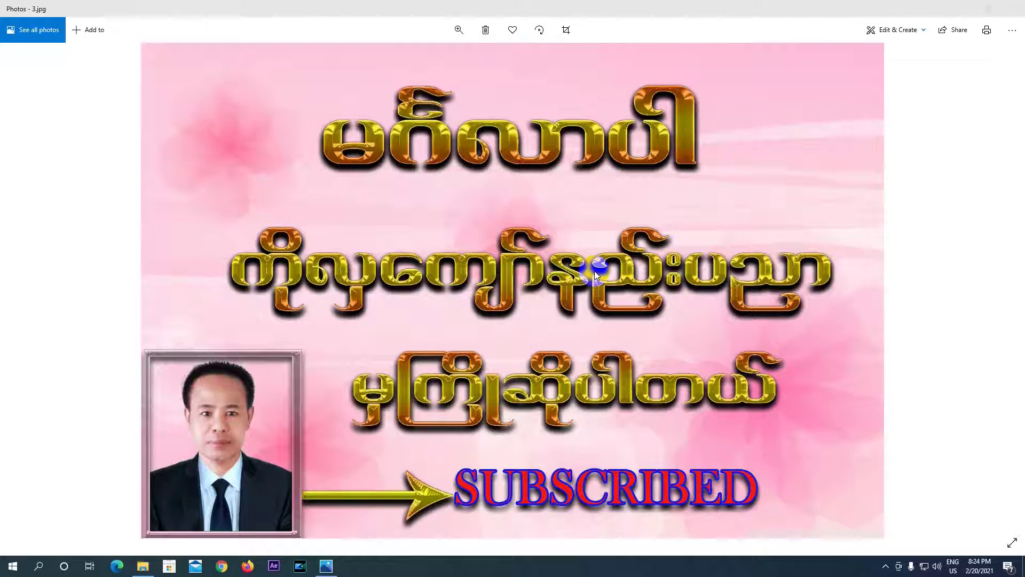
# - Close the Photos viewer showing 3.jpg and deselect the desktop icons
pyautogui.click(1014, 10)
pyautogui.click(425, 359)
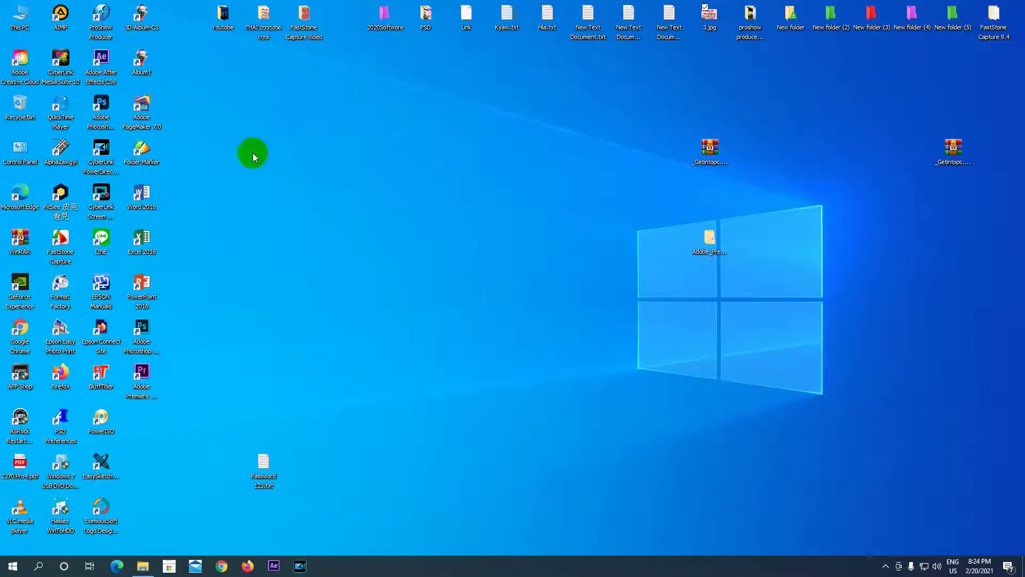
# - Restore the Adobe_Premiere_Pro_CC_2018 installer folder window from the taskbar and close it
pyautogui.click(143, 566)
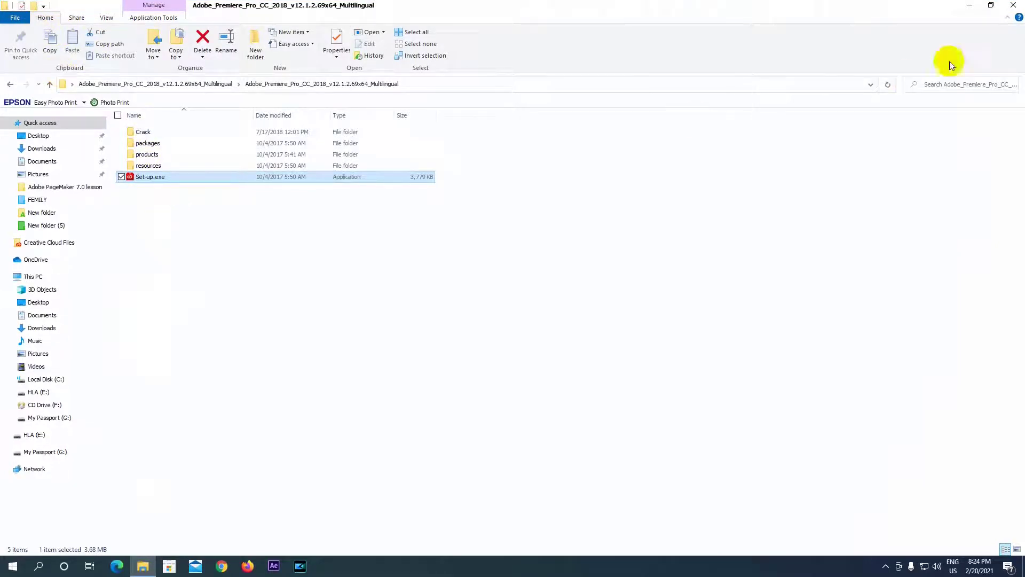
pyautogui.click(1013, 5)
pyautogui.click(402, 205)
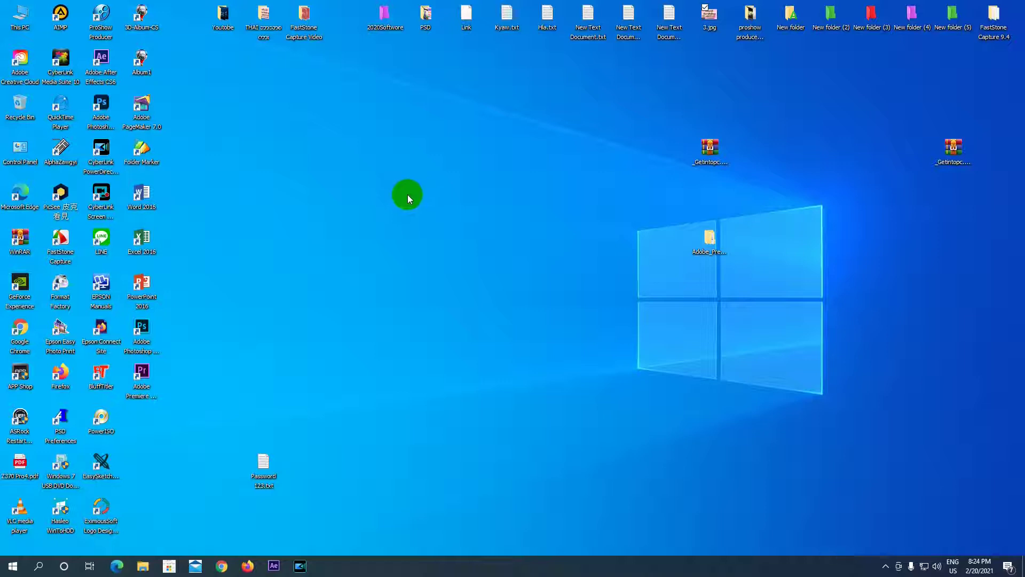
# - Browse This PC > My Passport (G:) > Computer Softwore > Adobe 2918, then minimize the window
pyautogui.click(25, 12)
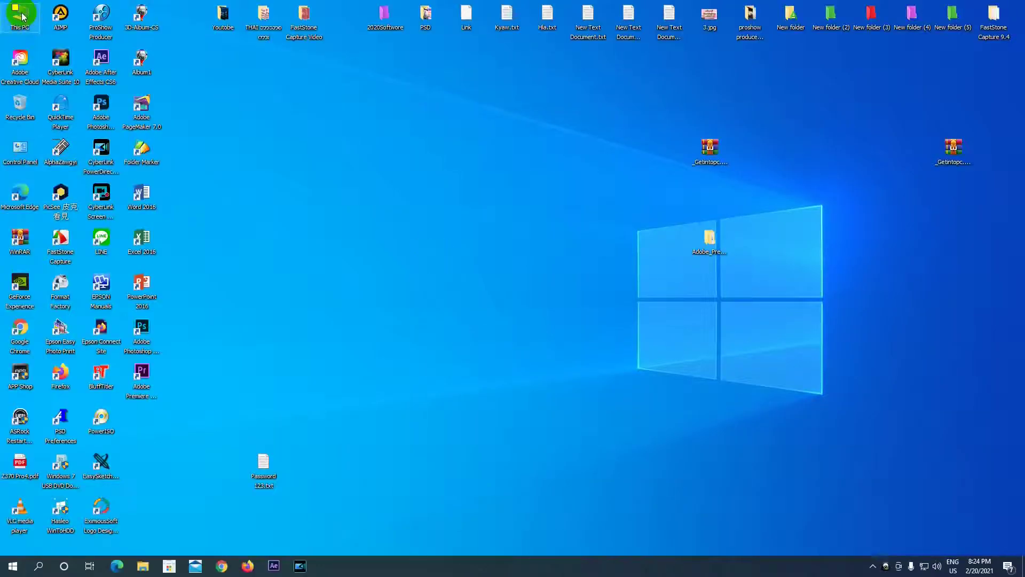
pyautogui.doubleClick(22, 16)
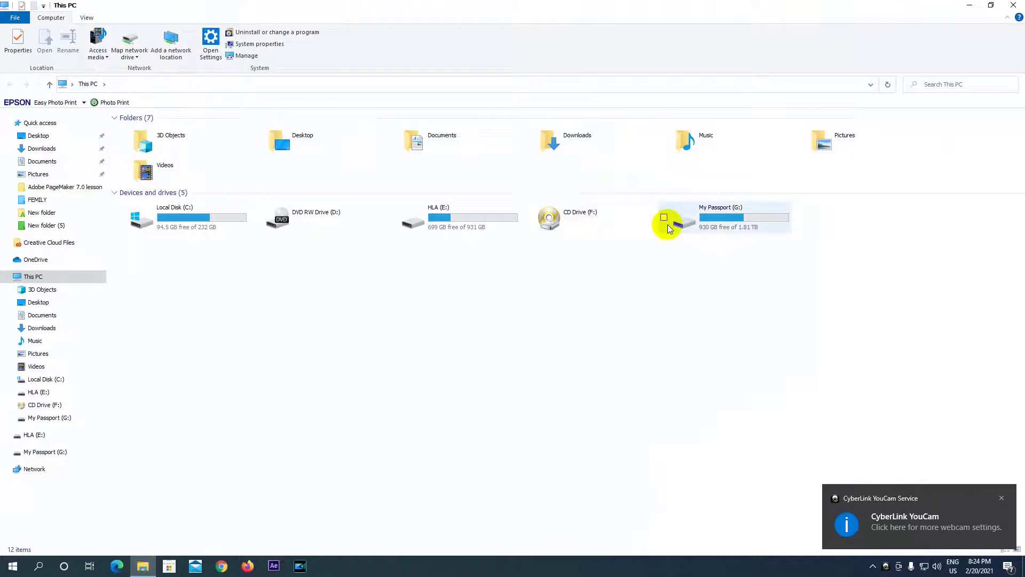
pyautogui.doubleClick(669, 228)
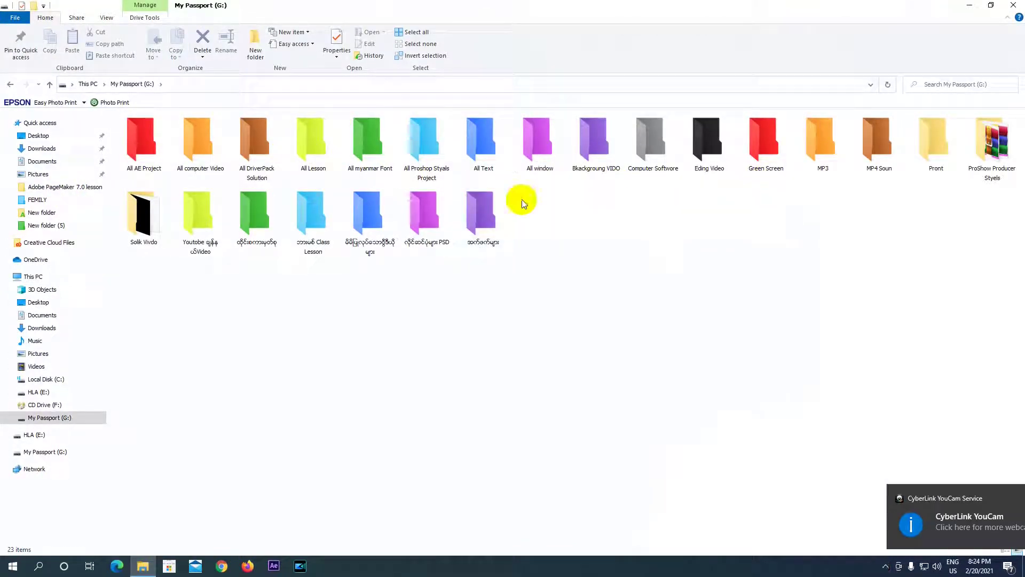
pyautogui.doubleClick(645, 149)
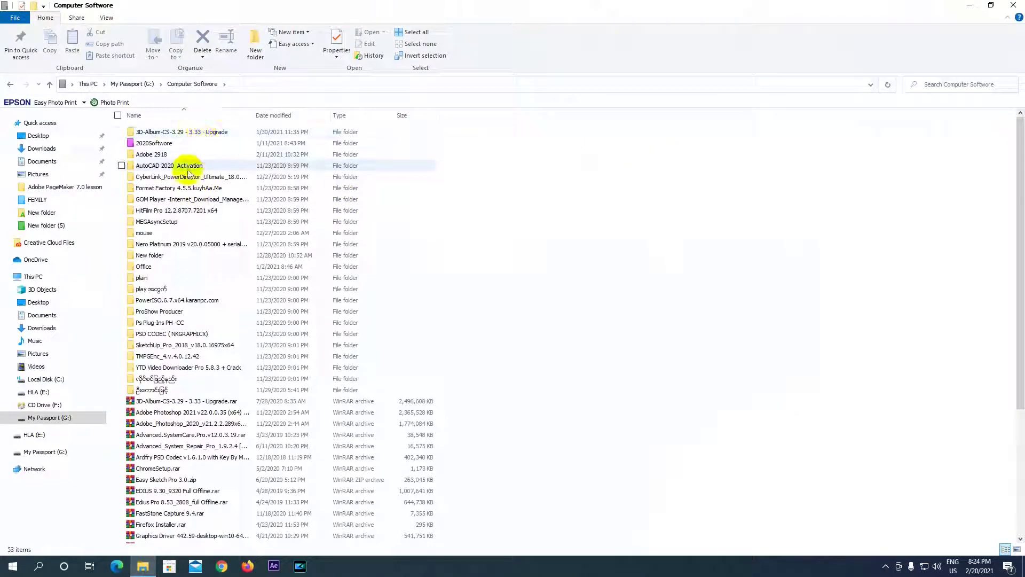
pyautogui.doubleClick(162, 159)
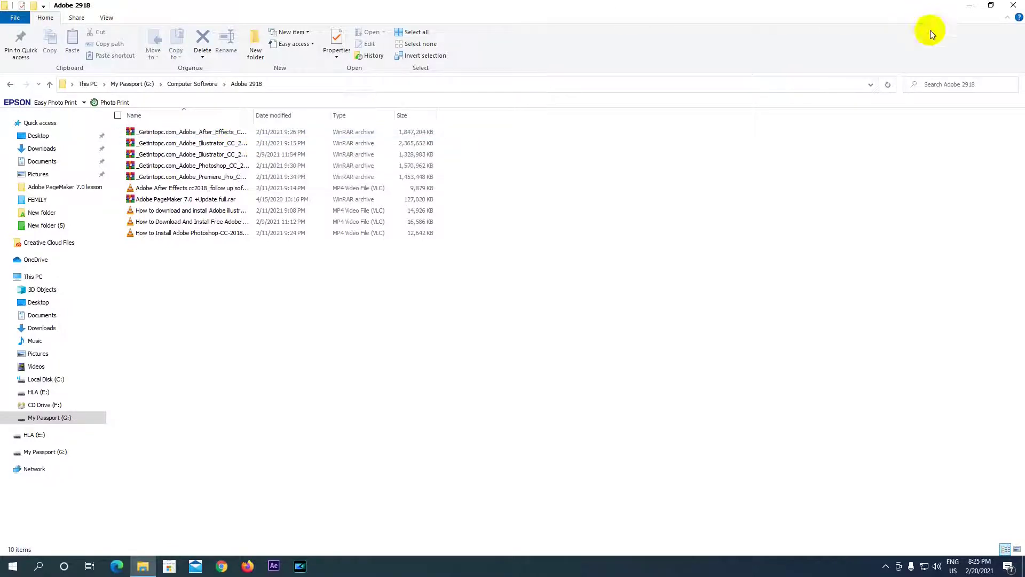
pyautogui.click(969, 5)
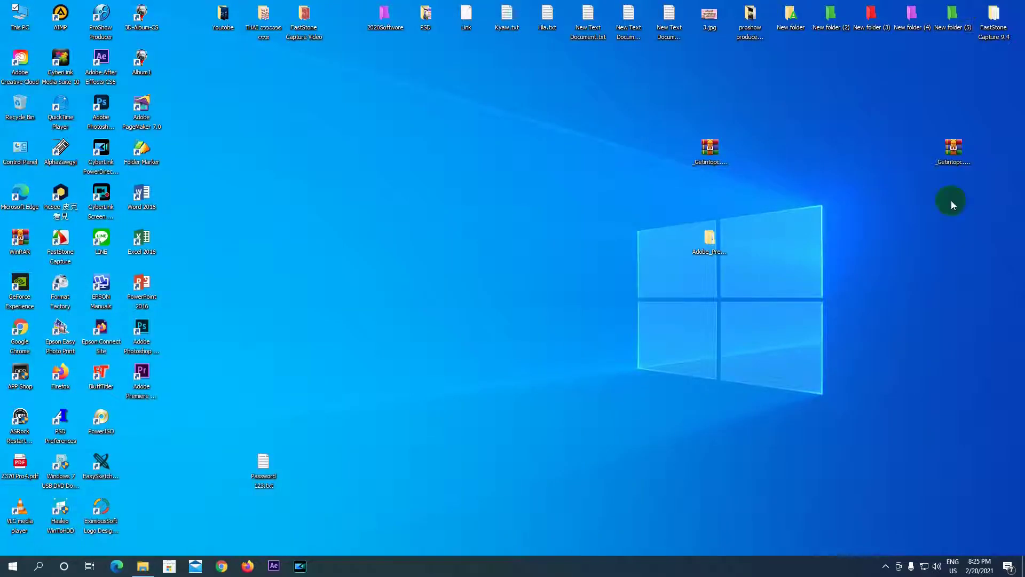
# - Disable the Ethernet adapter from Network and Sharing Center's adapter settings
pyautogui.click(924, 567)
pyautogui.click(887, 539)
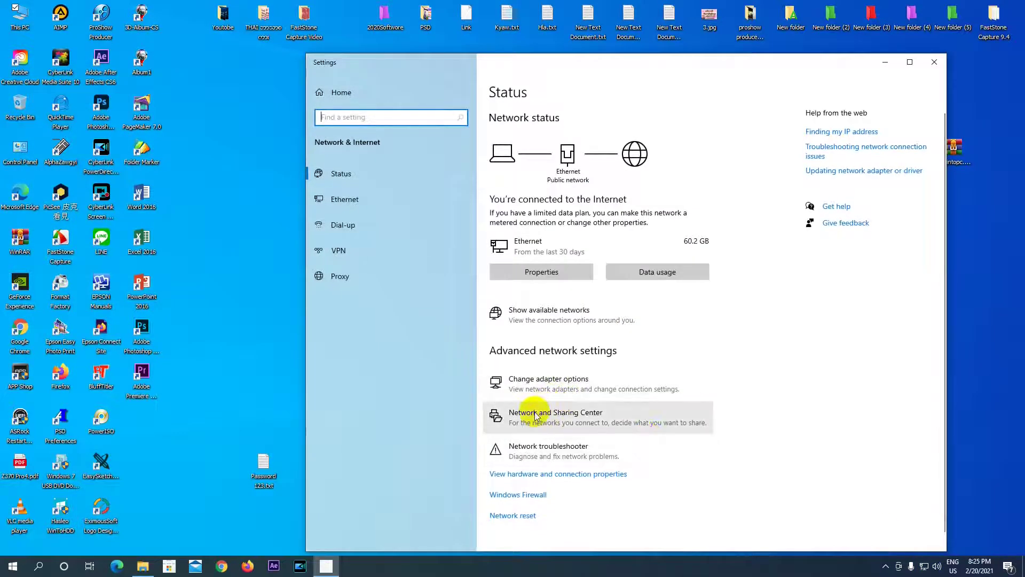
pyautogui.click(536, 415)
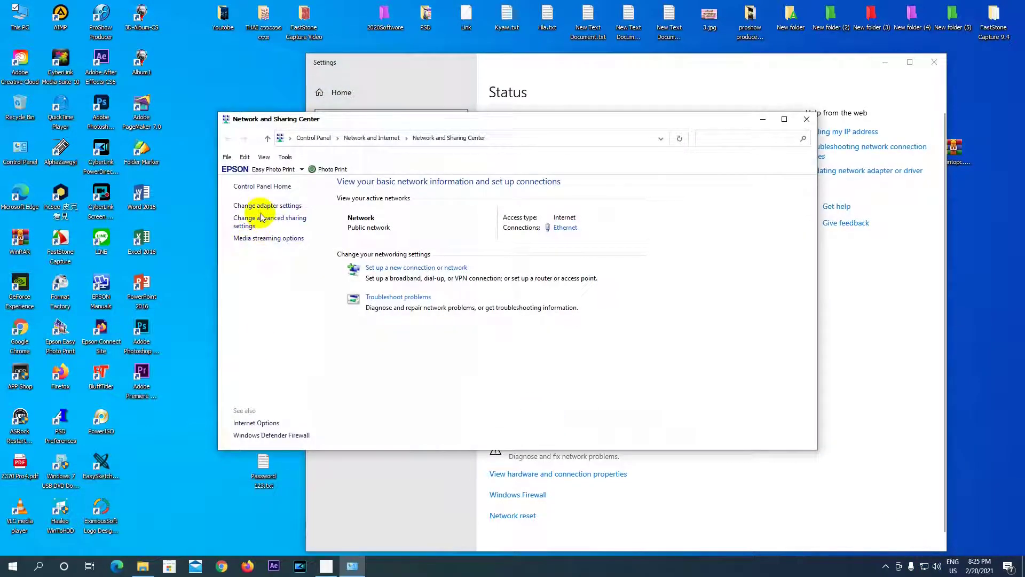
pyautogui.click(261, 205)
pyautogui.rightClick(269, 212)
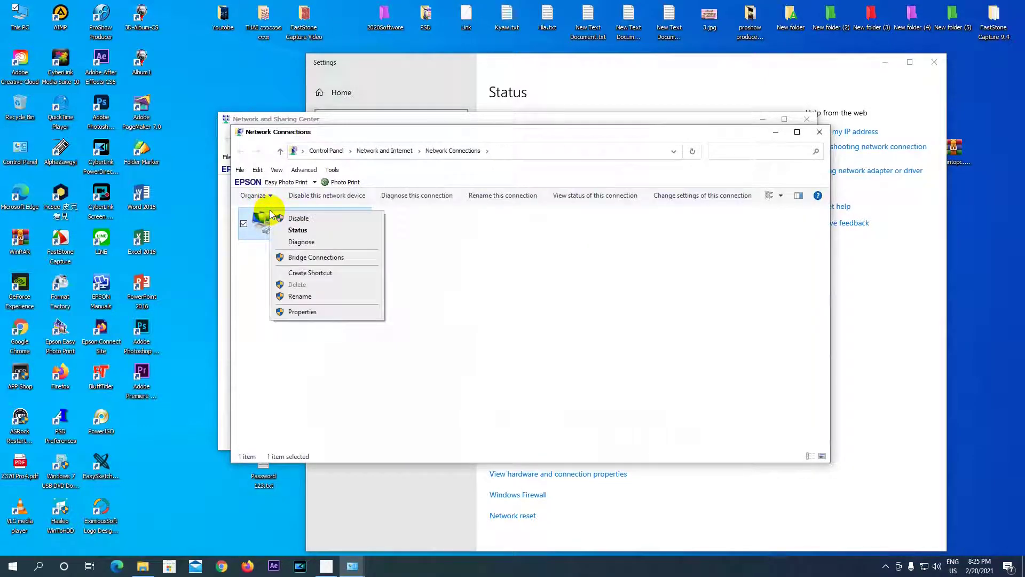
pyautogui.click(291, 218)
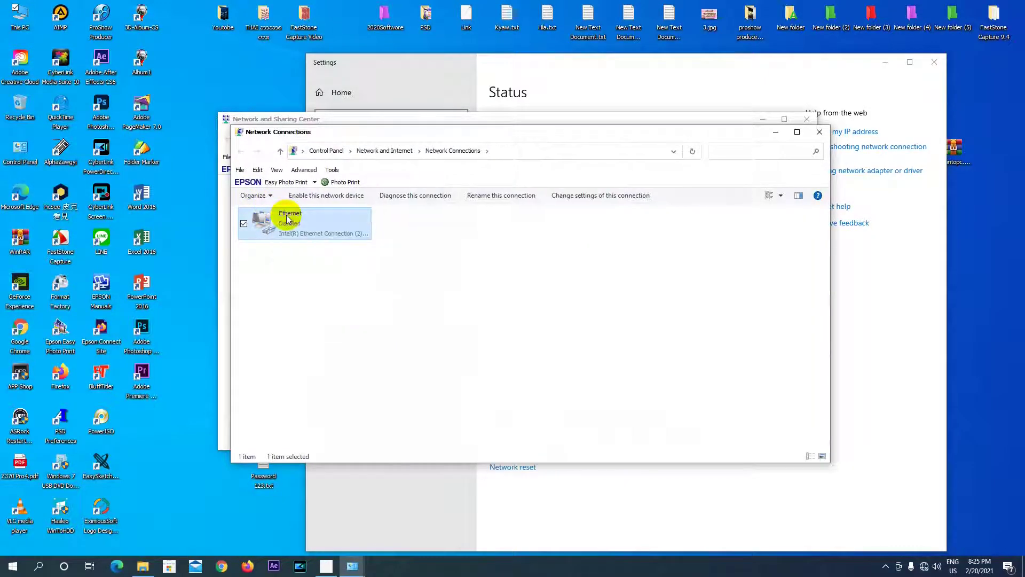
# - Close the network windows and delete Password 123.txt from the desktop
pyautogui.click(820, 131)
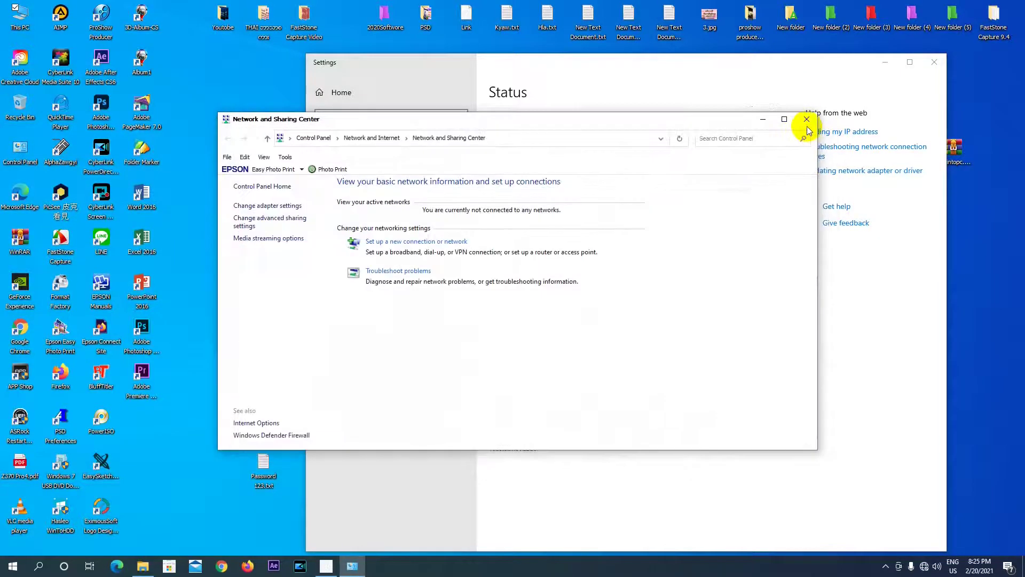
pyautogui.click(806, 118)
pyautogui.click(935, 63)
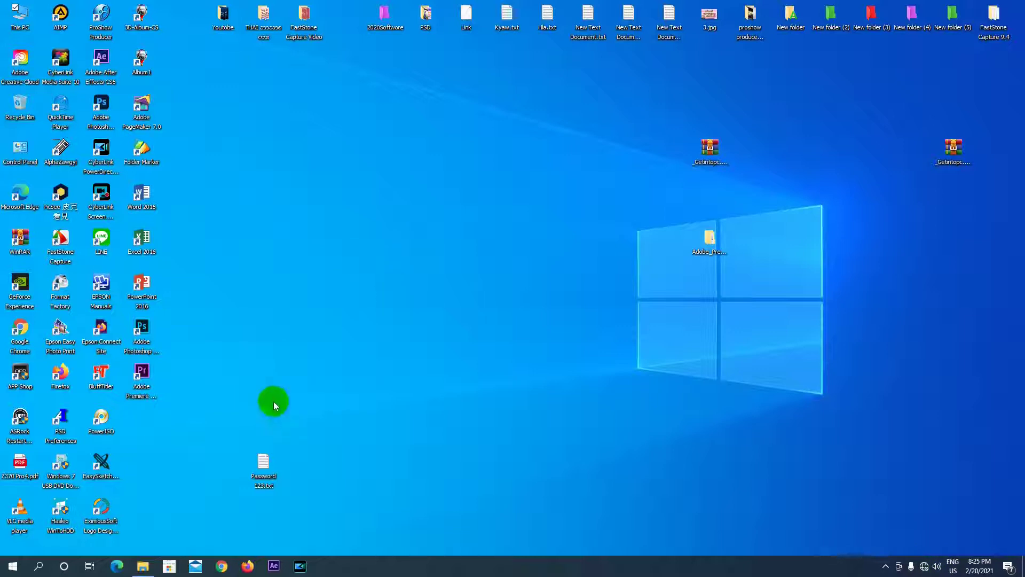
pyautogui.press('Delete')
# - Go to the Virus & threat protection settings via Settings > Update & Security > Windows Security
pyautogui.click(262, 468)
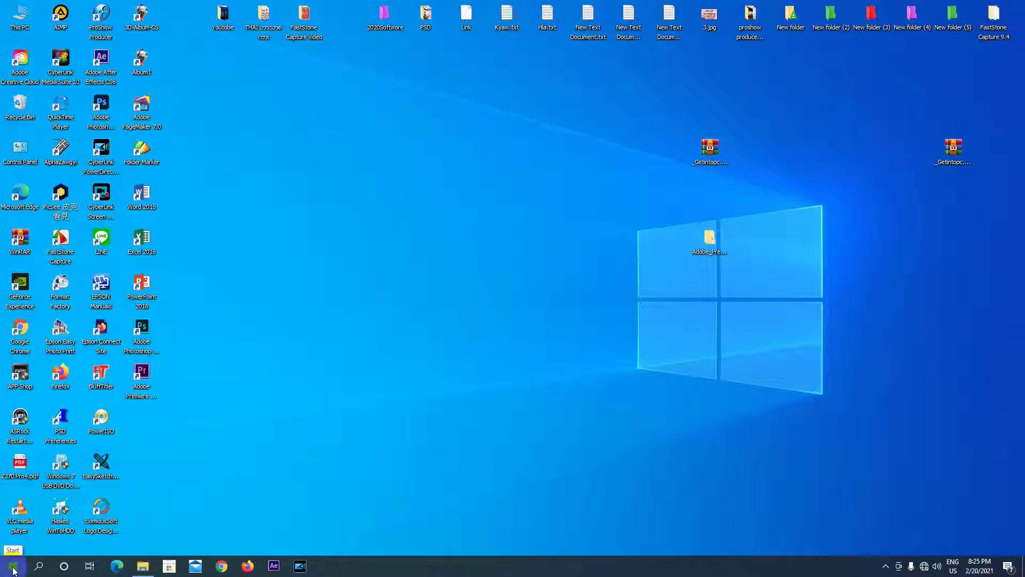
pyautogui.click(14, 569)
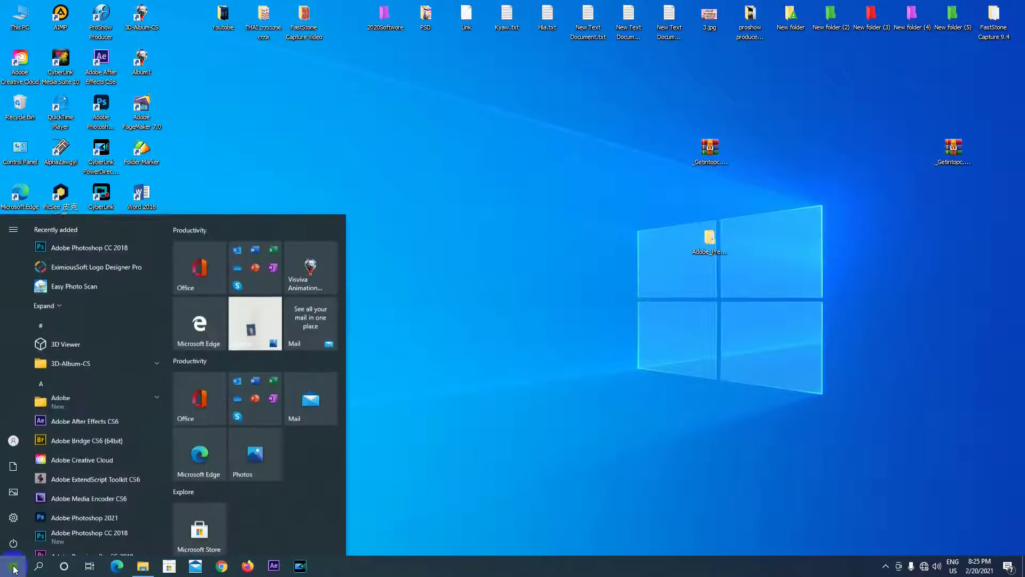
pyautogui.click(14, 518)
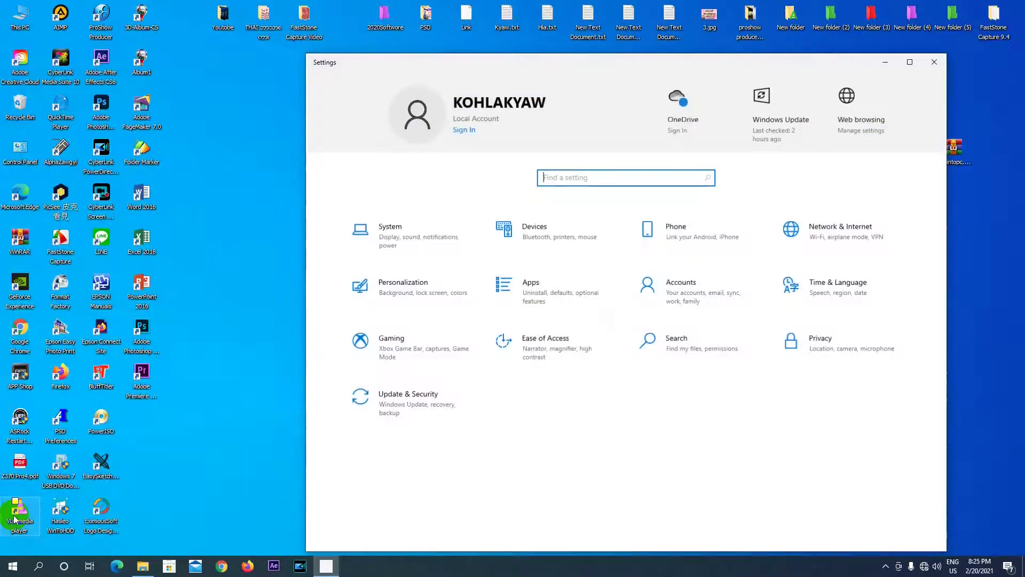
pyautogui.click(410, 399)
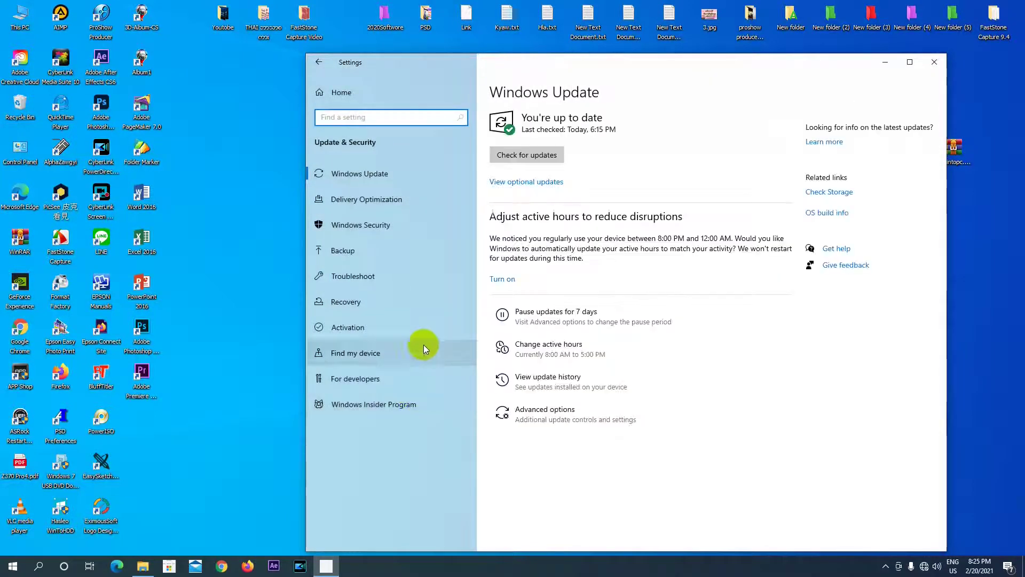
pyautogui.click(364, 228)
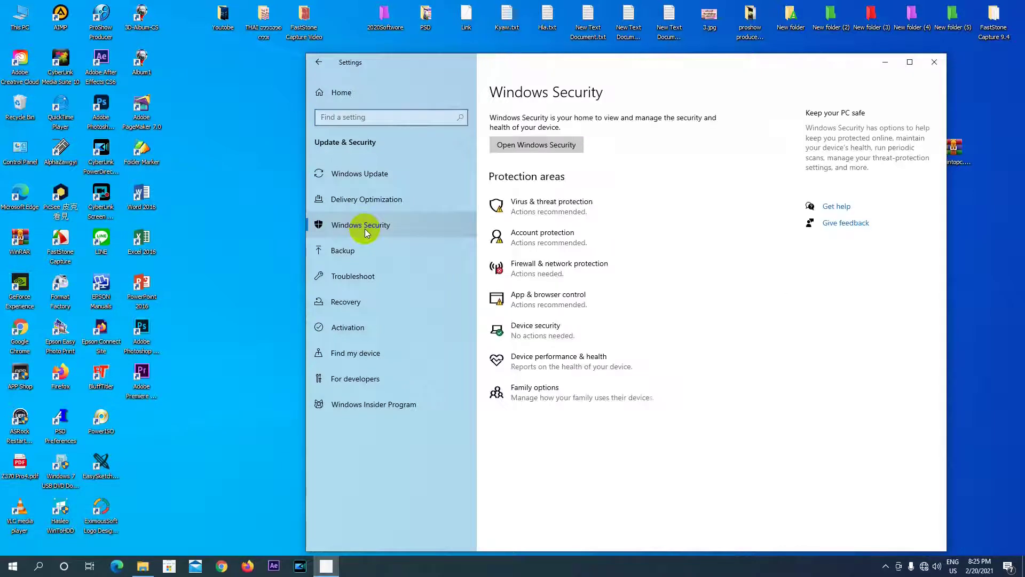
pyautogui.click(553, 203)
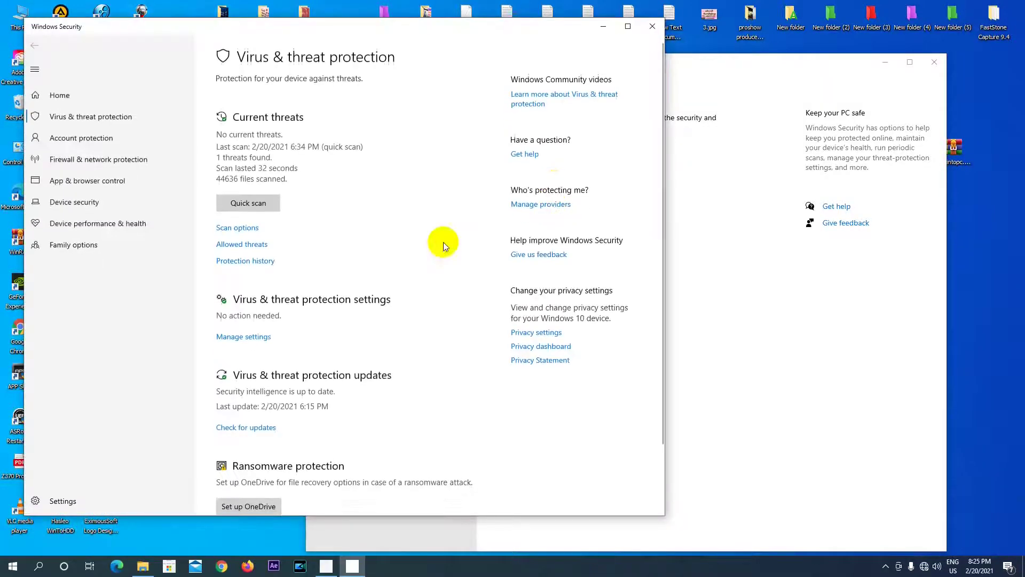
pyautogui.scroll(-2, 373, 278)
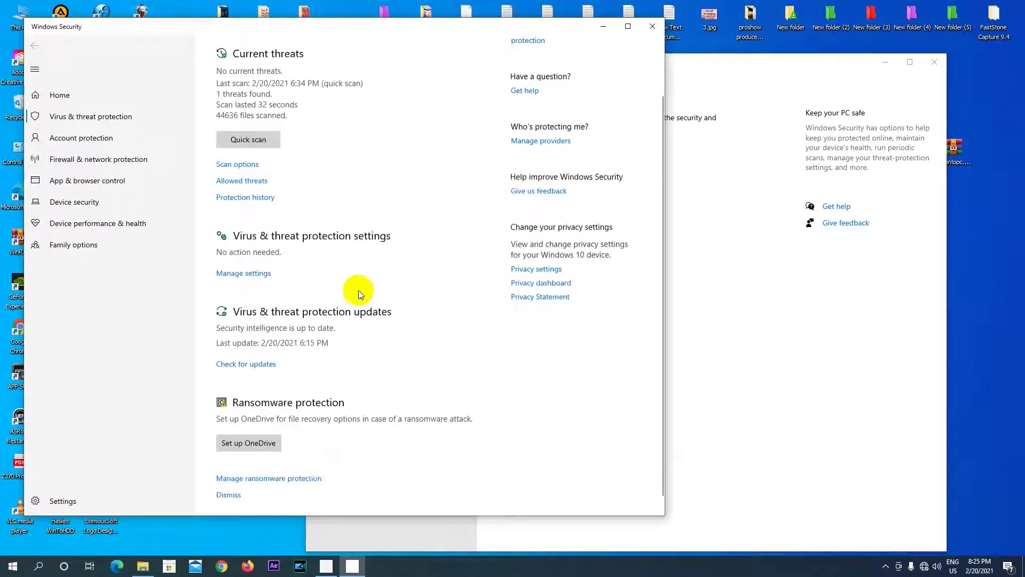
pyautogui.click(242, 266)
# - Turn off real-time, cloud-delivered, automatic sample submission and tamper protection
pyautogui.click(232, 187)
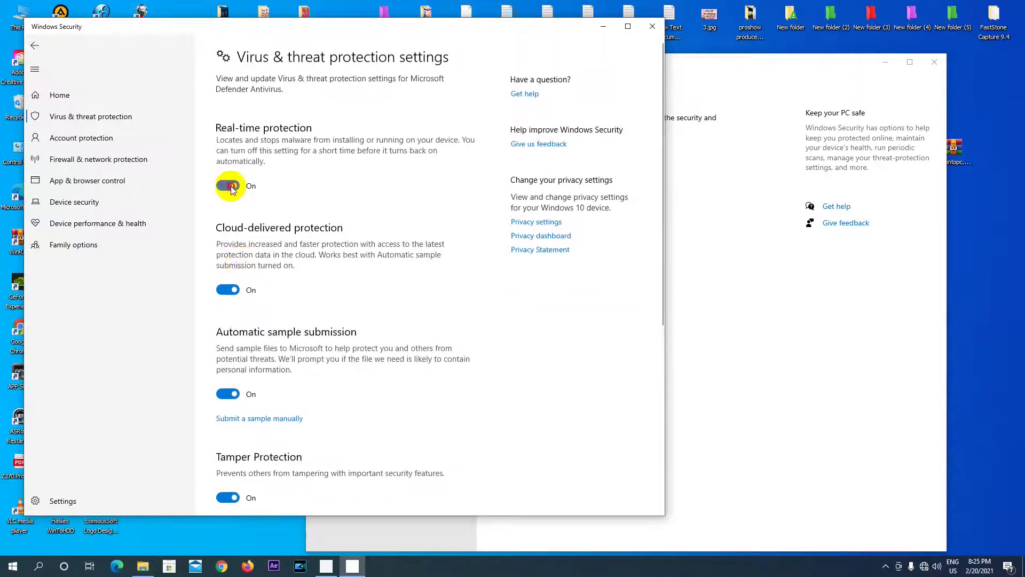
pyautogui.click(228, 300)
pyautogui.click(226, 426)
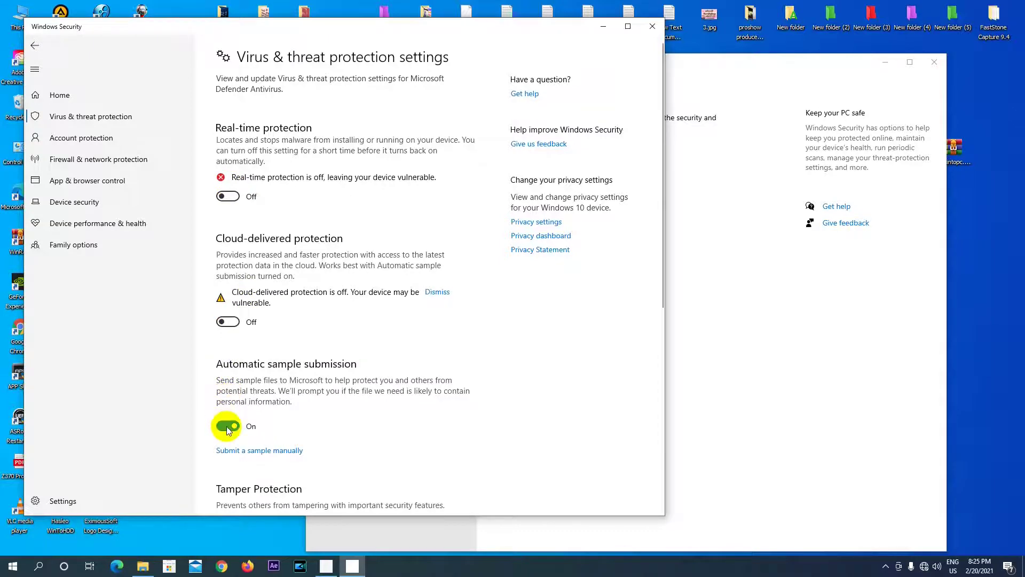
pyautogui.scroll(-5, 235, 374)
pyautogui.click(228, 200)
pyautogui.scroll(-2, 310, 312)
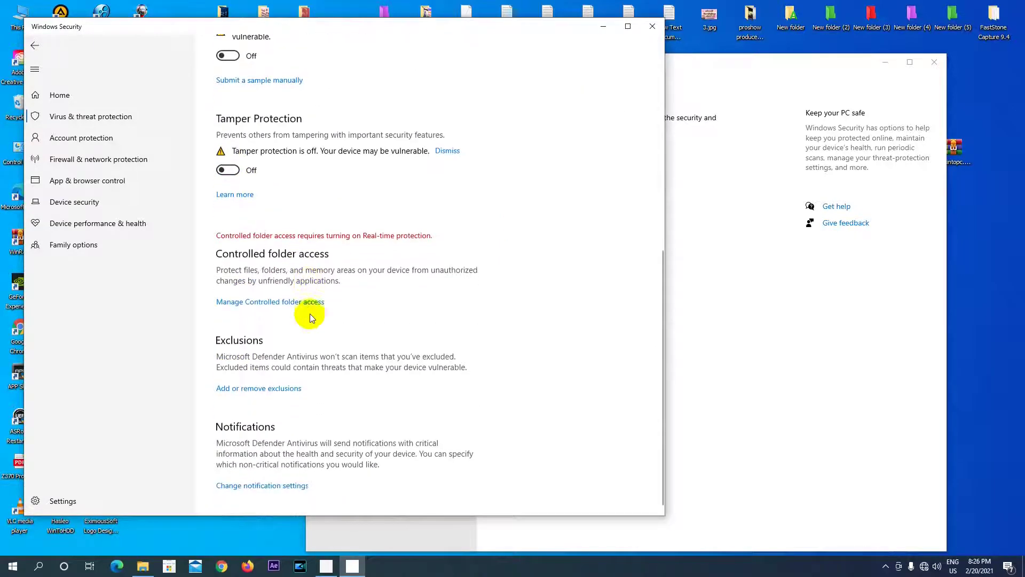
# - Turn off informational and firewall block notifications, then close Windows Security and Settings
pyautogui.click(247, 487)
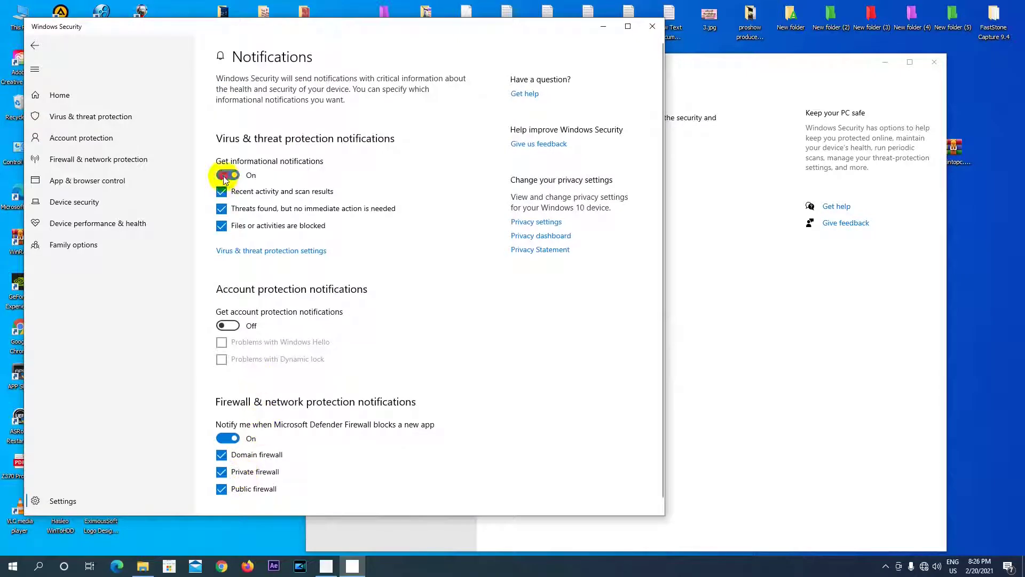
pyautogui.click(225, 175)
pyautogui.click(224, 439)
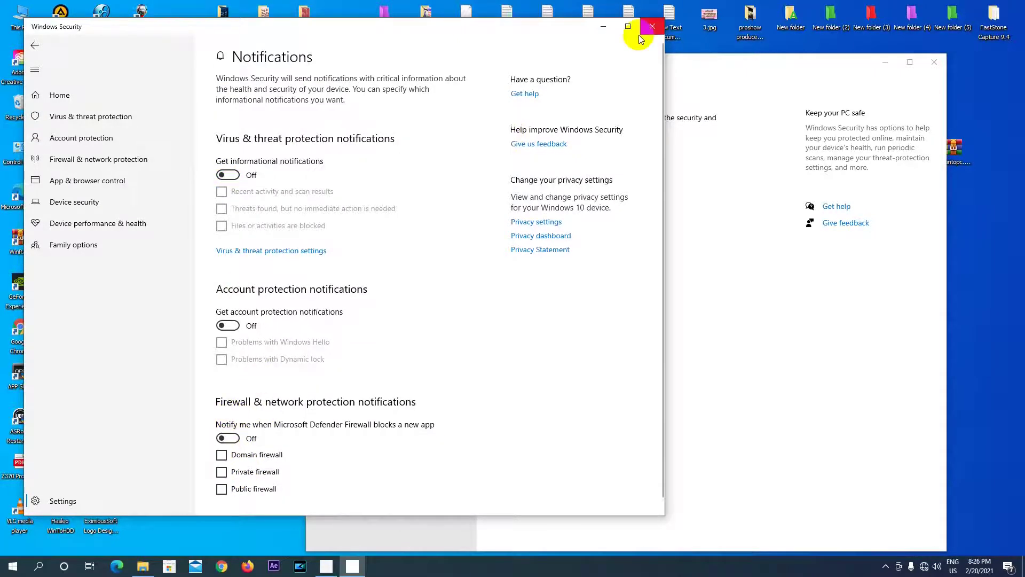
pyautogui.click(652, 26)
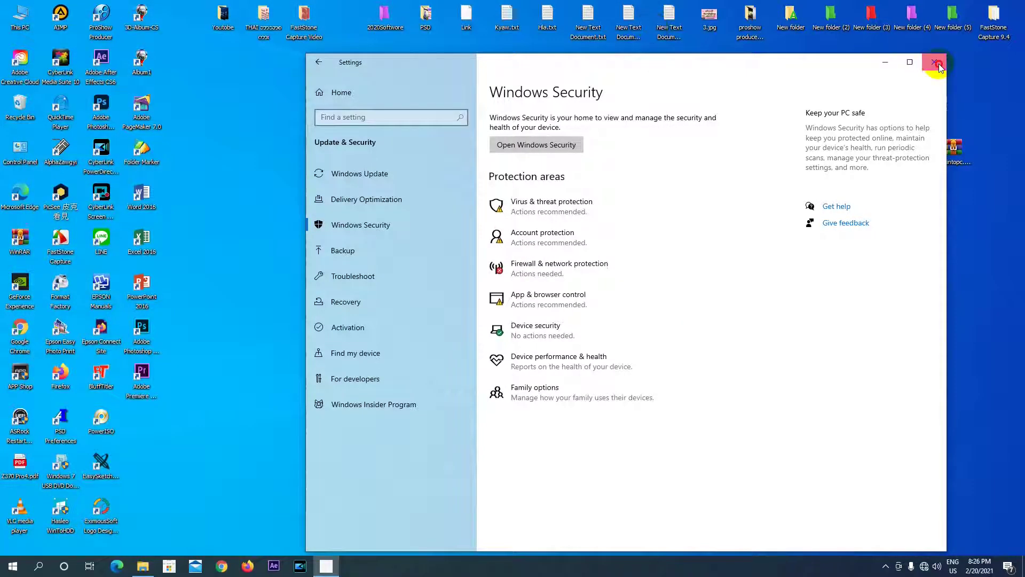
pyautogui.click(934, 63)
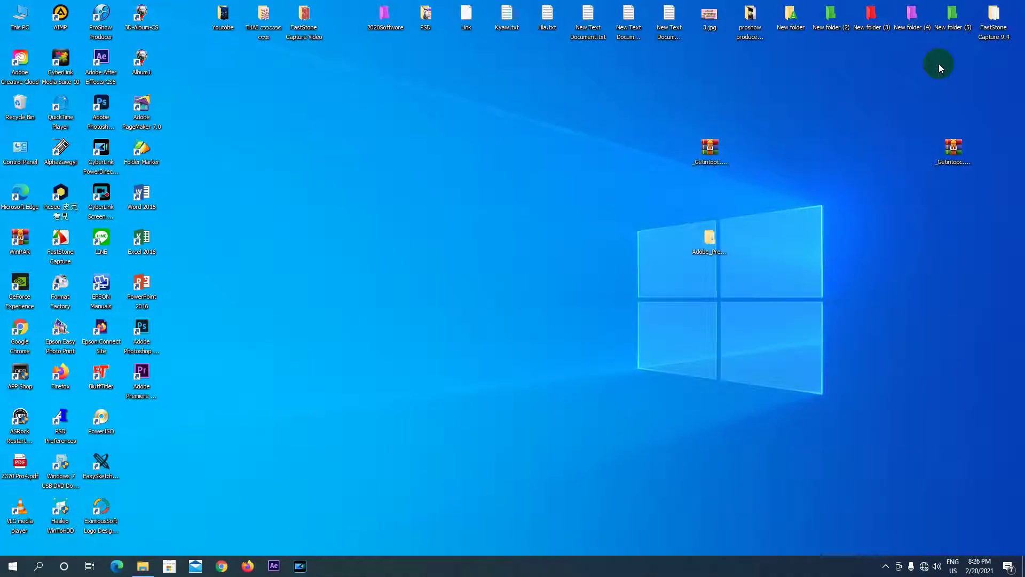
# - Extract the After Effects RAR from Adobe 2918 to the Desktop using WinRAR's Extract files
pyautogui.click(142, 565)
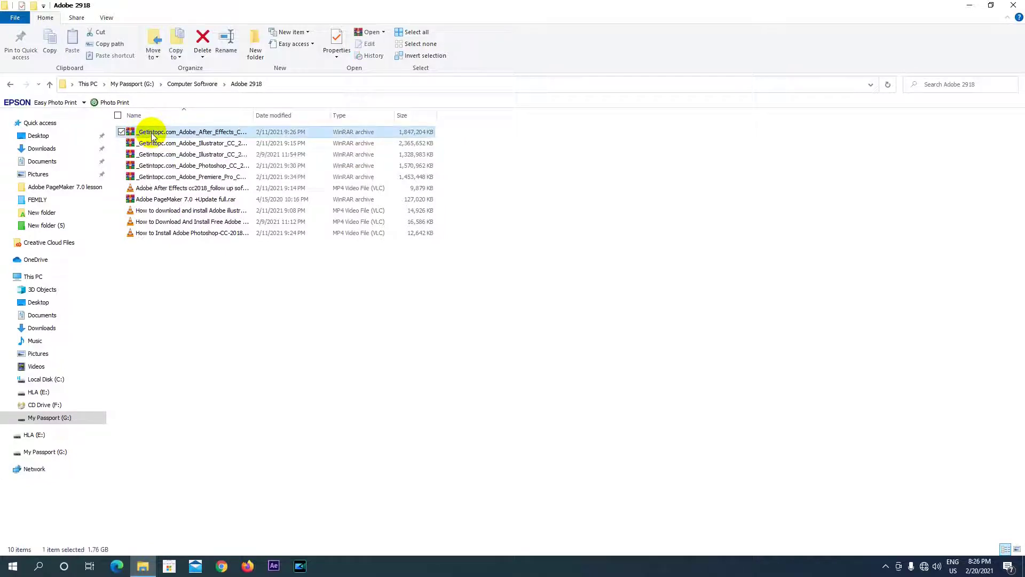
pyautogui.rightClick(153, 136)
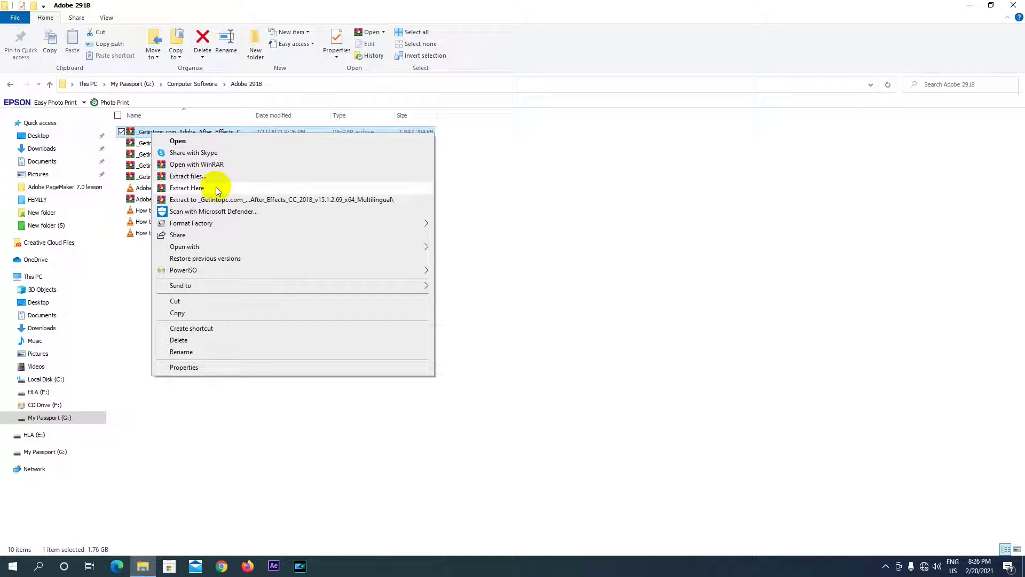
pyautogui.click(191, 180)
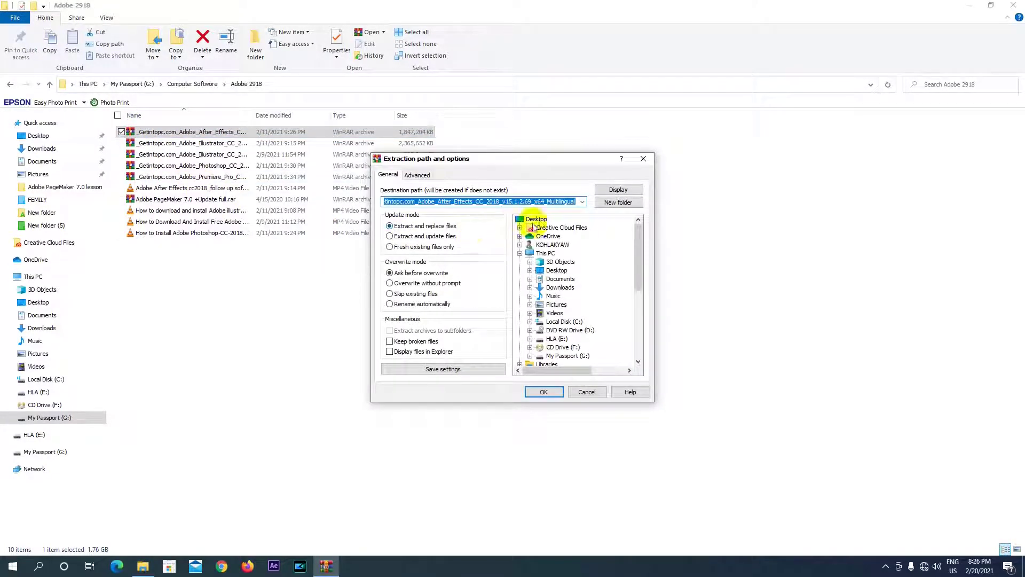
pyautogui.click(541, 221)
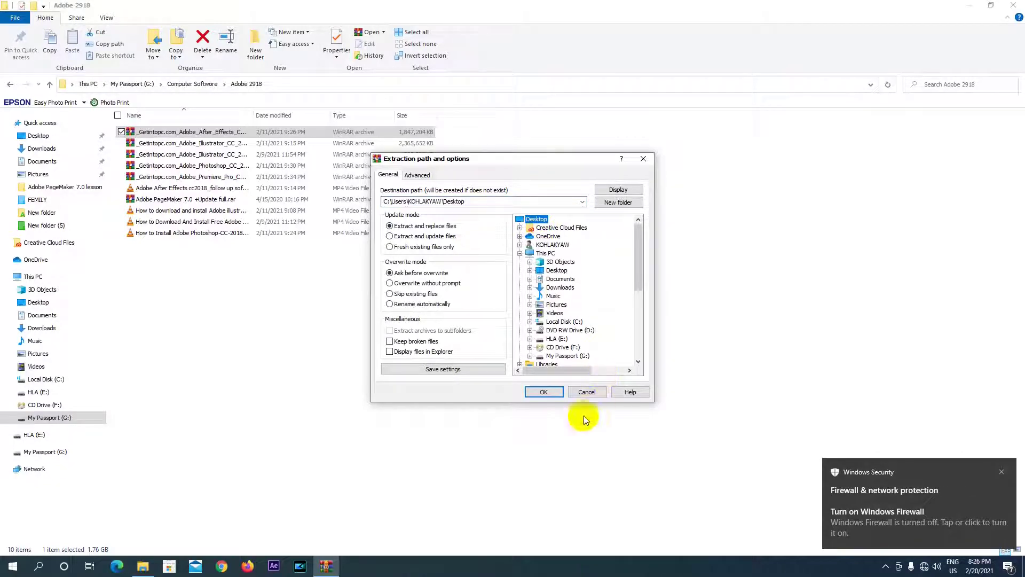
pyautogui.click(537, 395)
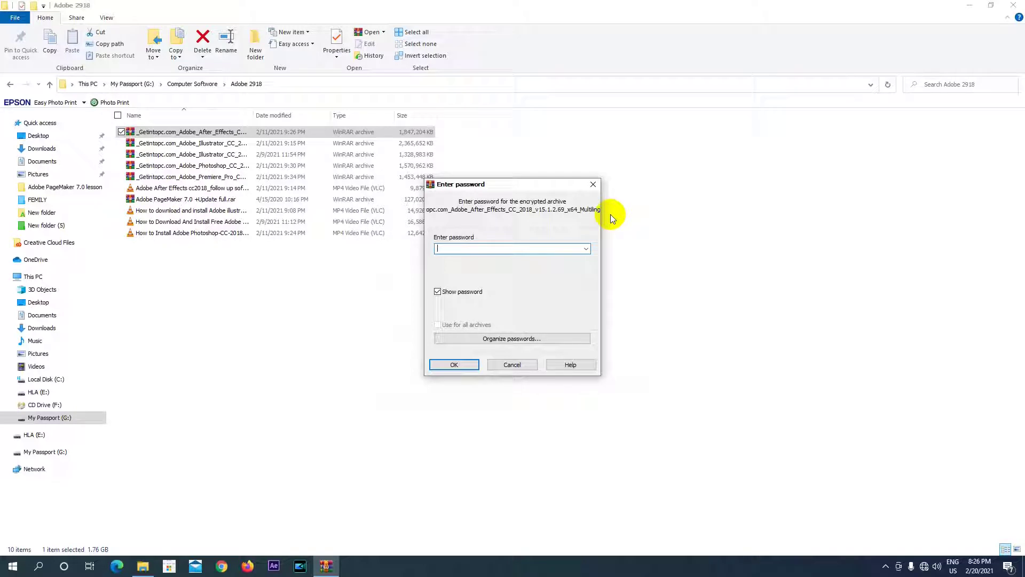
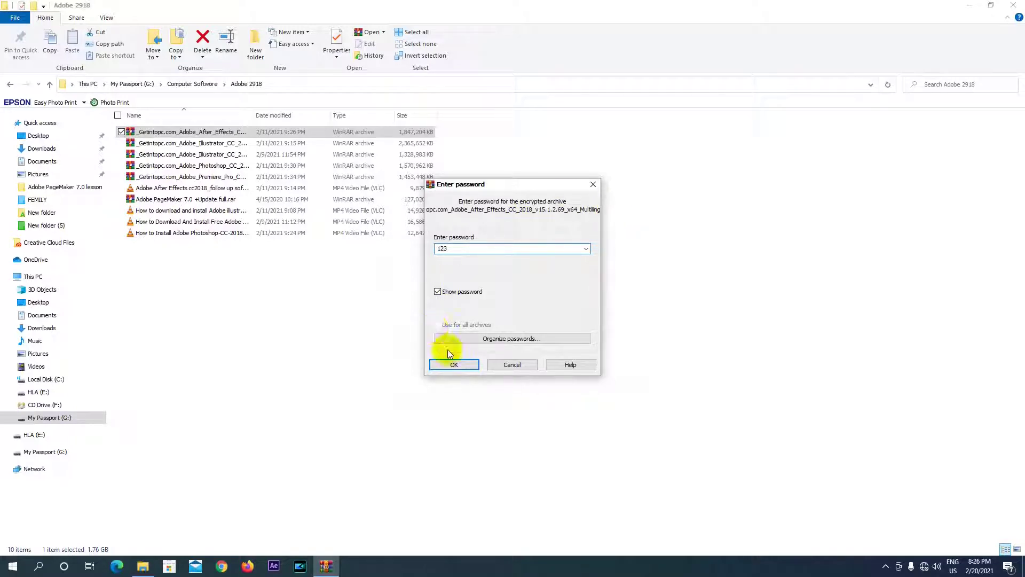
# - Enter the archive password, let extraction finish, and close the folder window
pyautogui.click(453, 366)
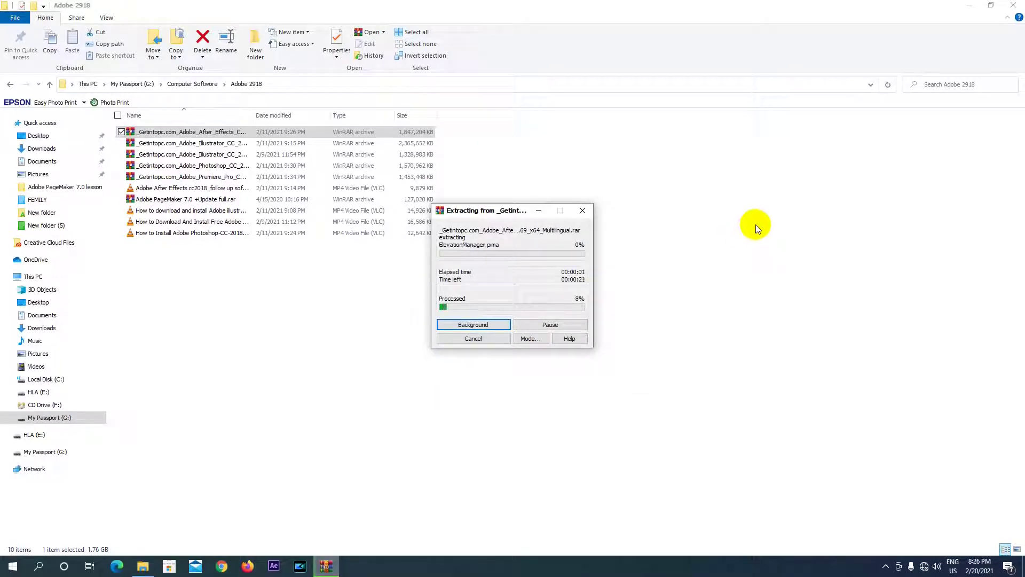
pyautogui.moveTo(327, 570)
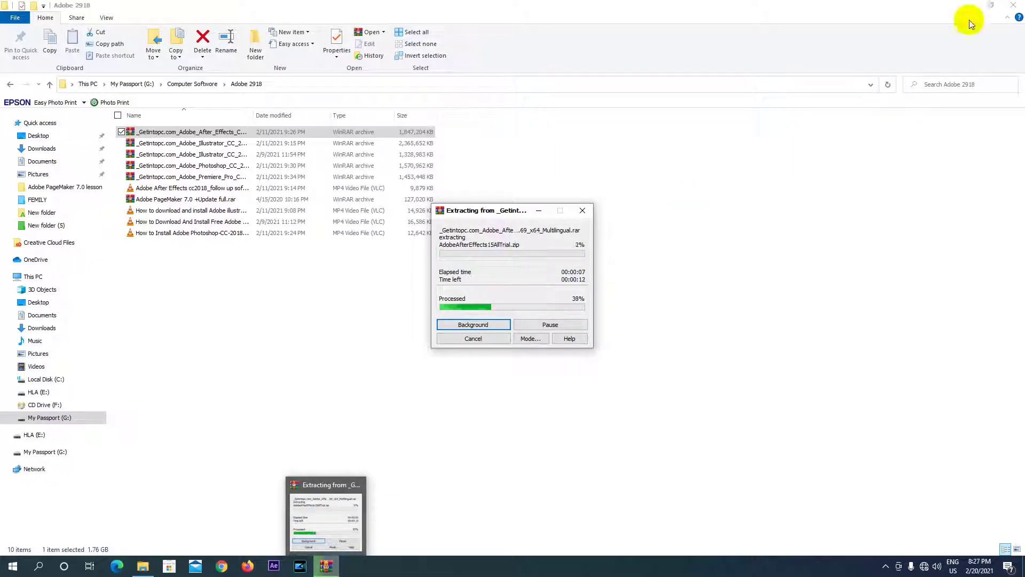
pyautogui.click(1019, 6)
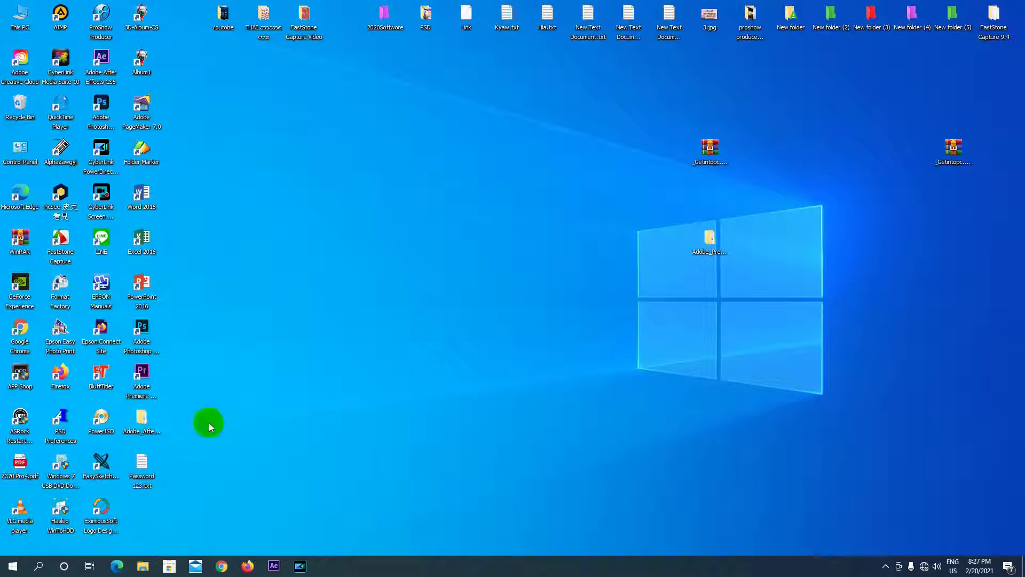
# - Move the extracted folder to the desktop centre and open it down to the inner Adobe_After_Effects folder
pyautogui.moveTo(141, 419); pyautogui.dragTo(463, 249)
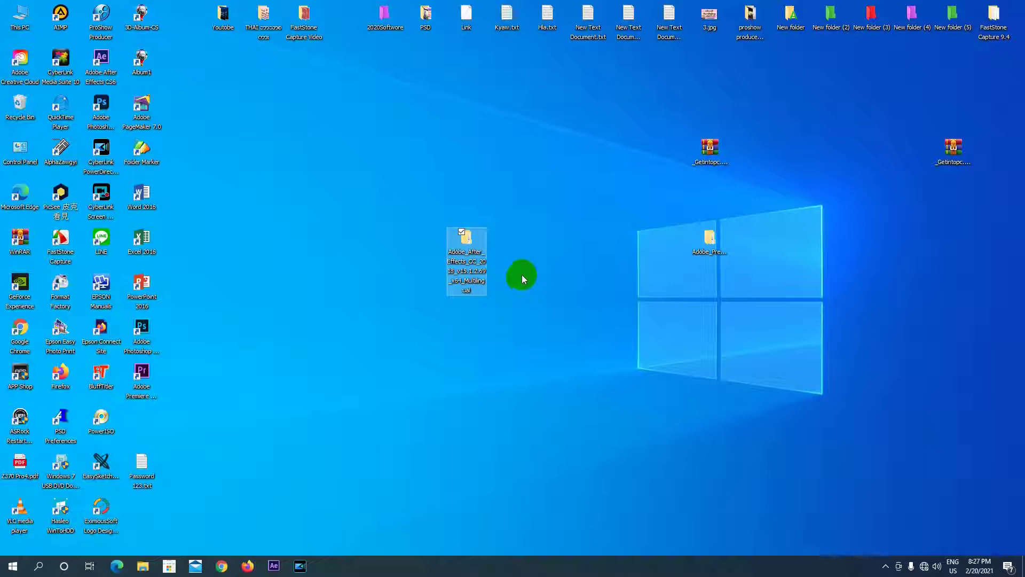
pyautogui.doubleClick(463, 241)
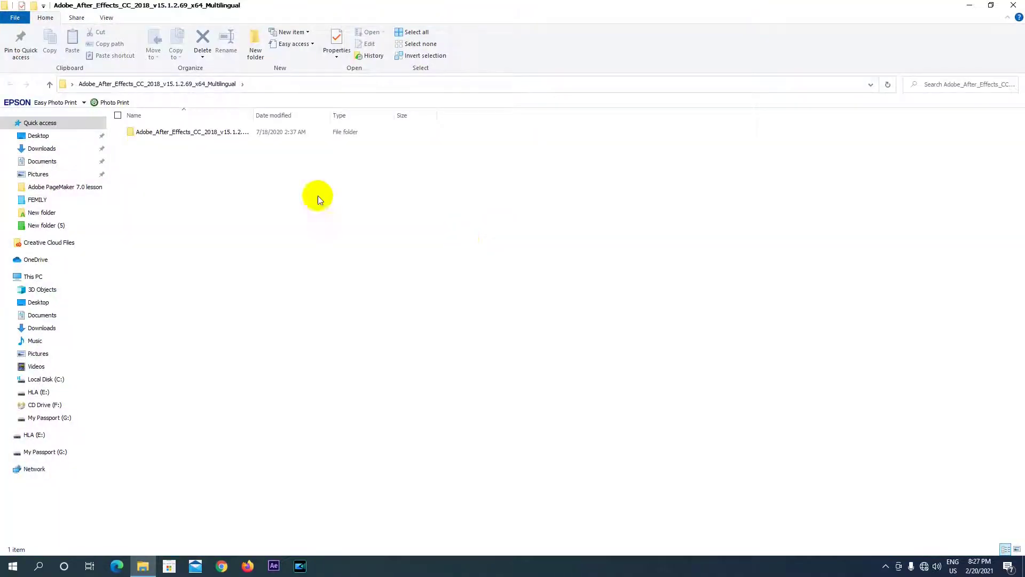
pyautogui.doubleClick(189, 132)
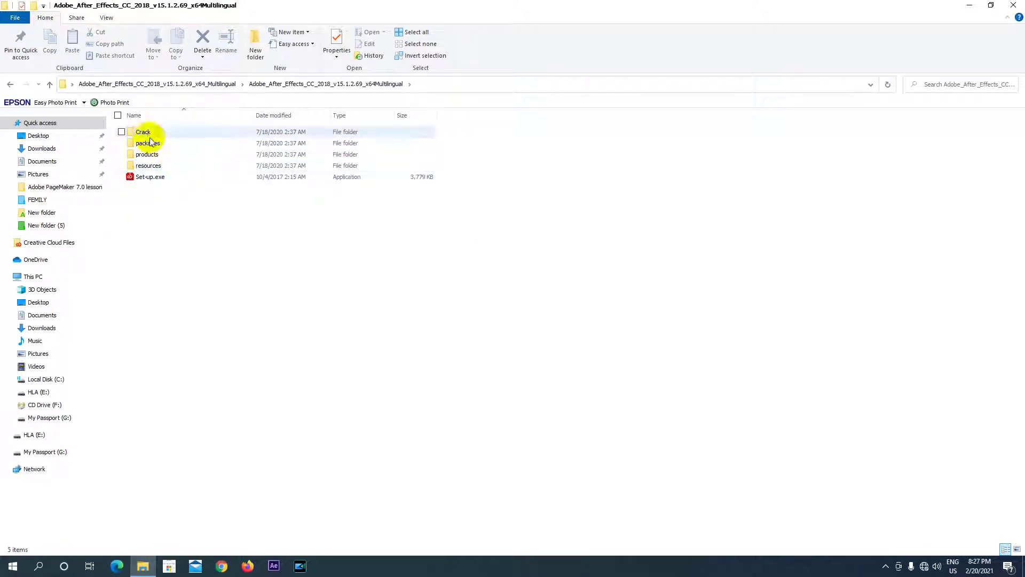
# - Run Set-up.exe as administrator to install After Effects CC 2018, then quit the expired-trial window
pyautogui.rightClick(156, 180)
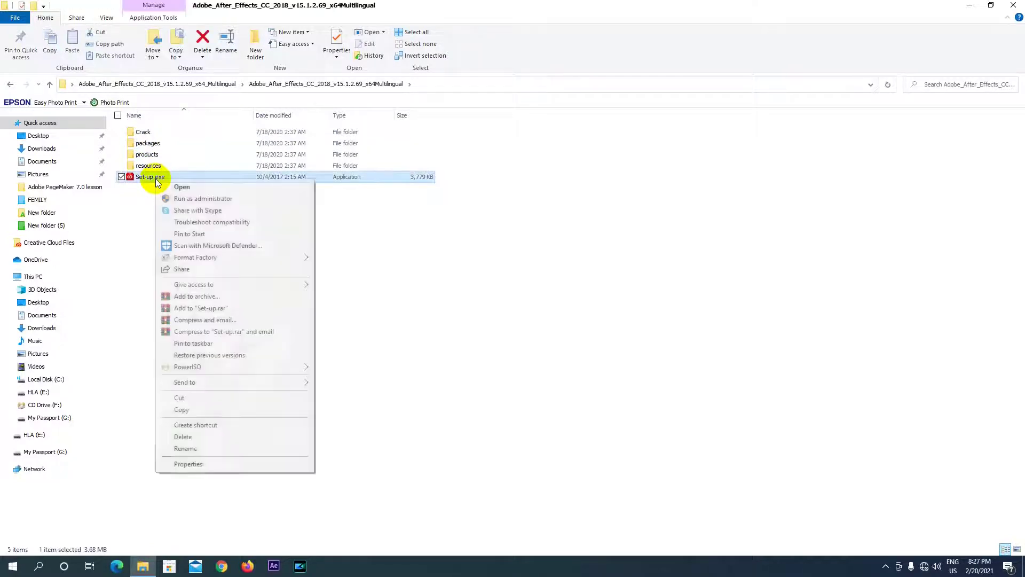
pyautogui.click(179, 201)
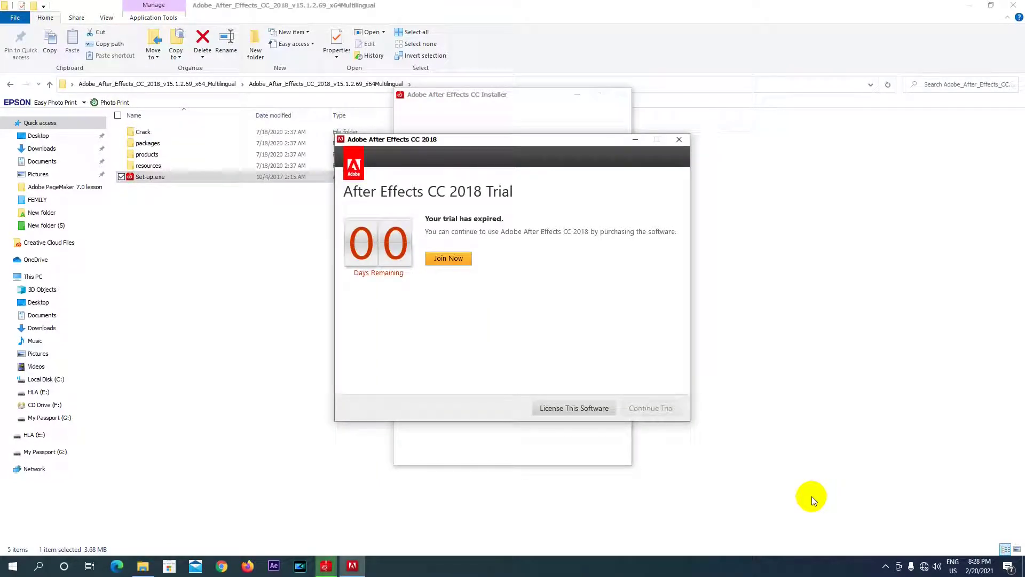
pyautogui.click(678, 139)
pyautogui.click(580, 318)
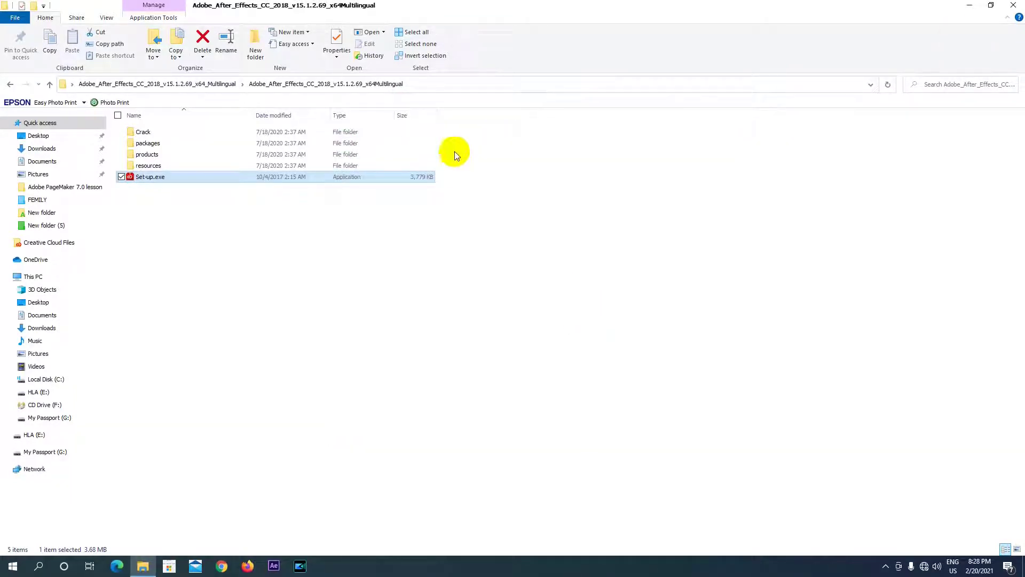
# - Drag Adobe After Effects CC 2018 from Start's Recently added to the desktop, then quit its trial notice
pyautogui.click(970, 6)
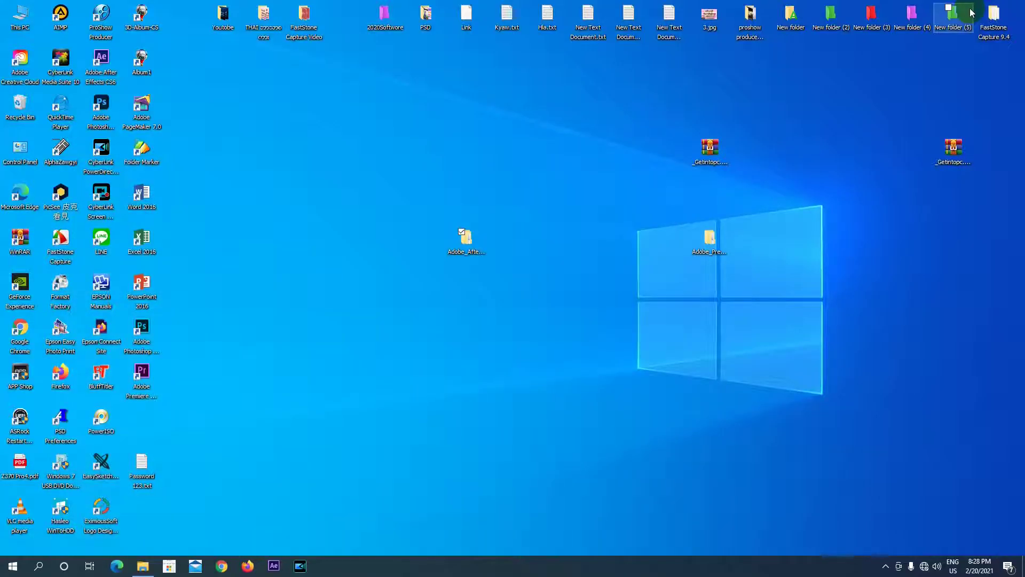
pyautogui.click(12, 570)
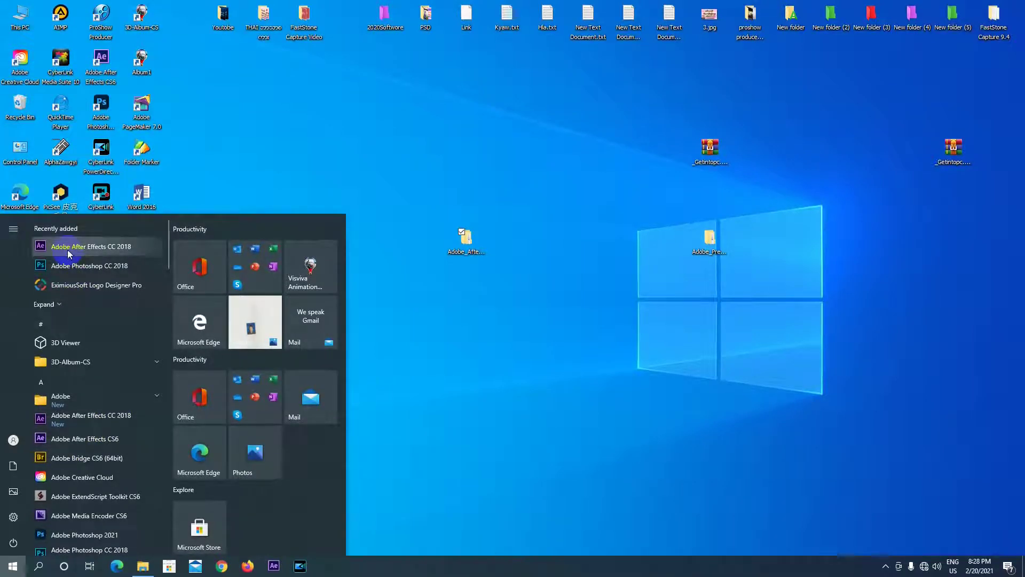
pyautogui.moveTo(67, 247)
pyautogui.mouseDown()
pyautogui.moveTo(360, 137)
pyautogui.moveTo(346, 132)
pyautogui.moveTo(140, 422)
pyautogui.mouseUp()
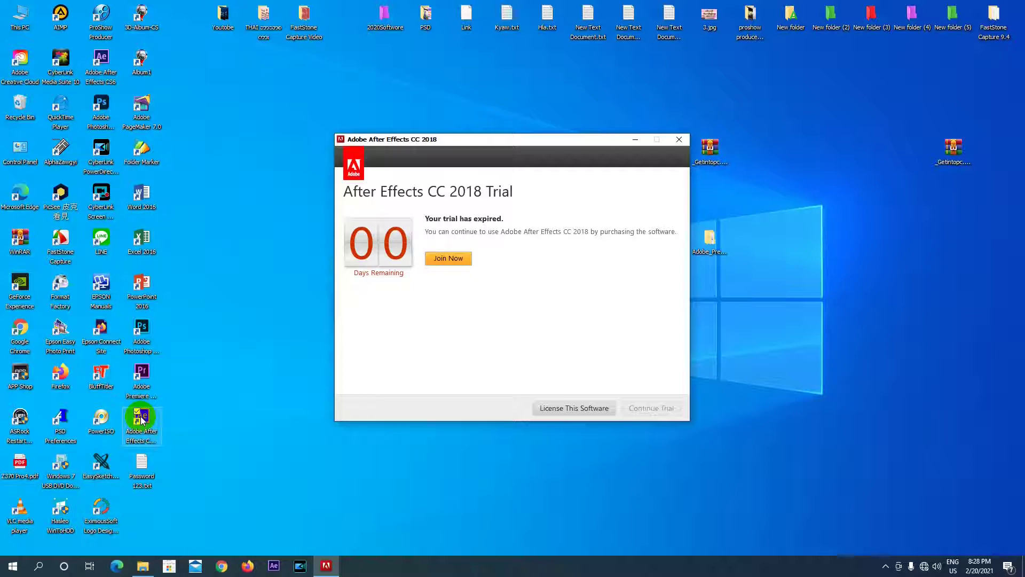
pyautogui.click(682, 138)
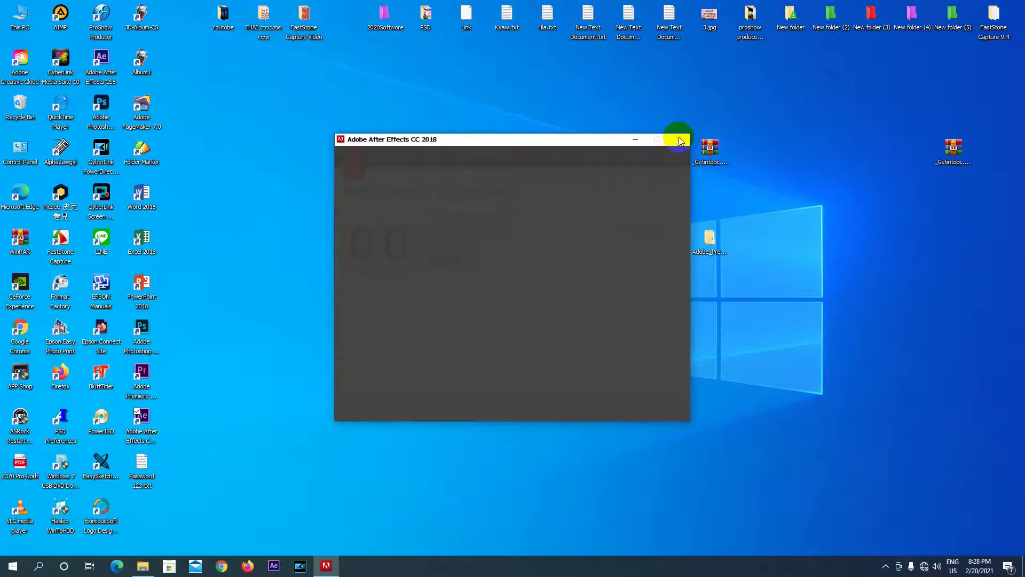
pyautogui.click(572, 319)
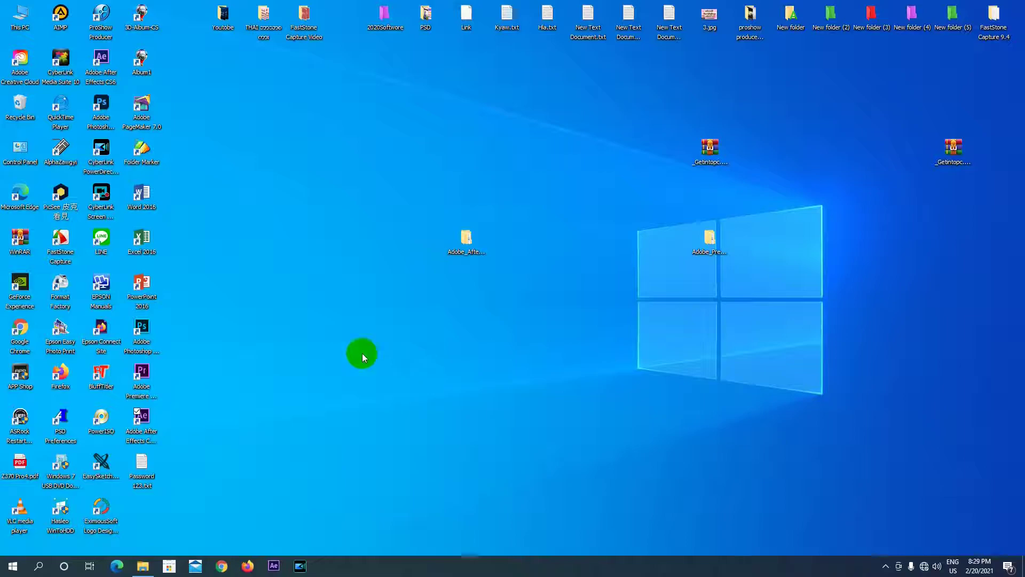
# - Go into the After Effects Crack > AMT Emulator 0.9.2 folder and run AMT Emulator as administrator
pyautogui.doubleClick(459, 235)
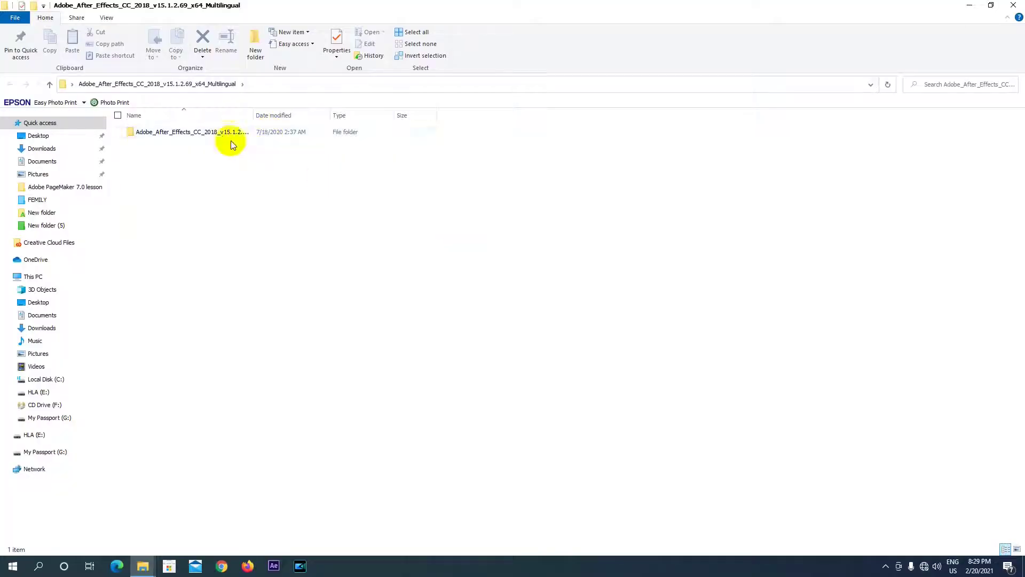
pyautogui.doubleClick(219, 132)
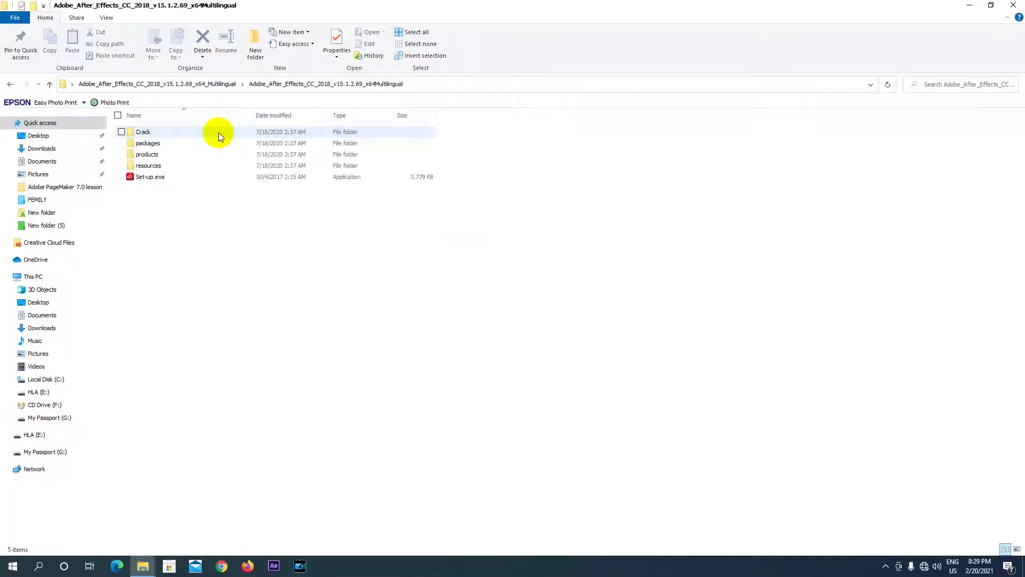
pyautogui.doubleClick(155, 135)
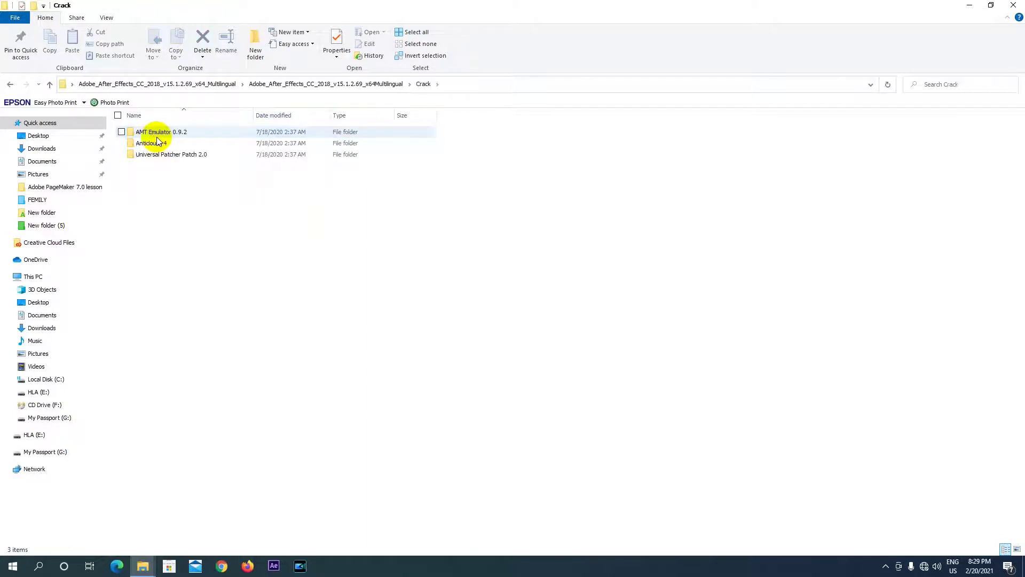
pyautogui.doubleClick(155, 134)
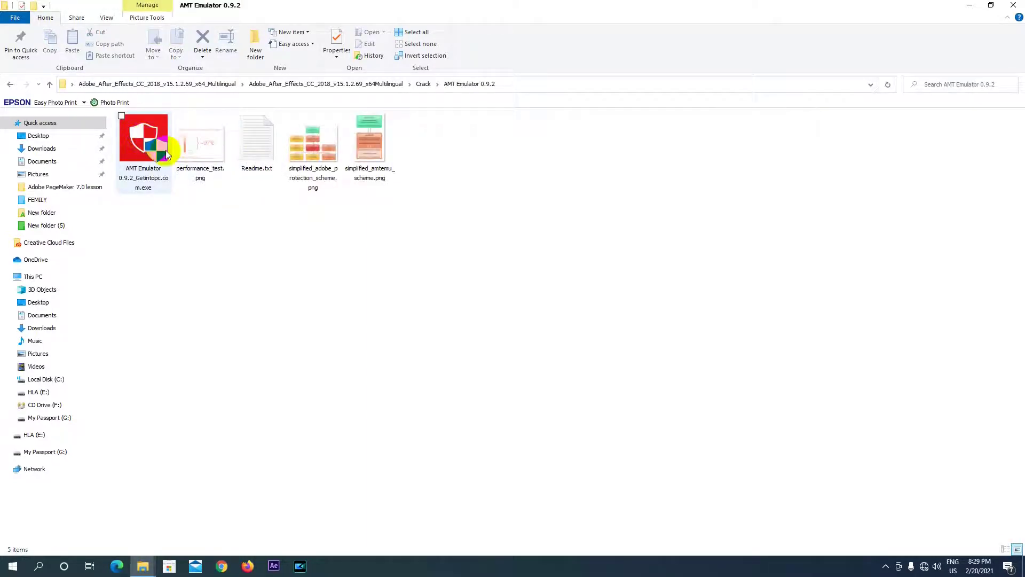
pyautogui.click(149, 146)
pyautogui.rightClick(149, 147)
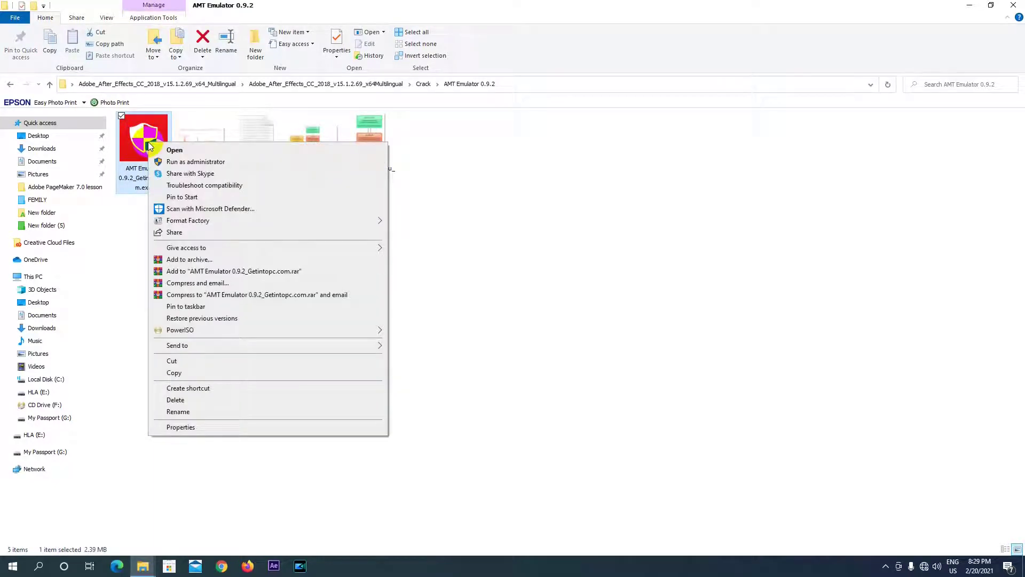
pyautogui.click(174, 161)
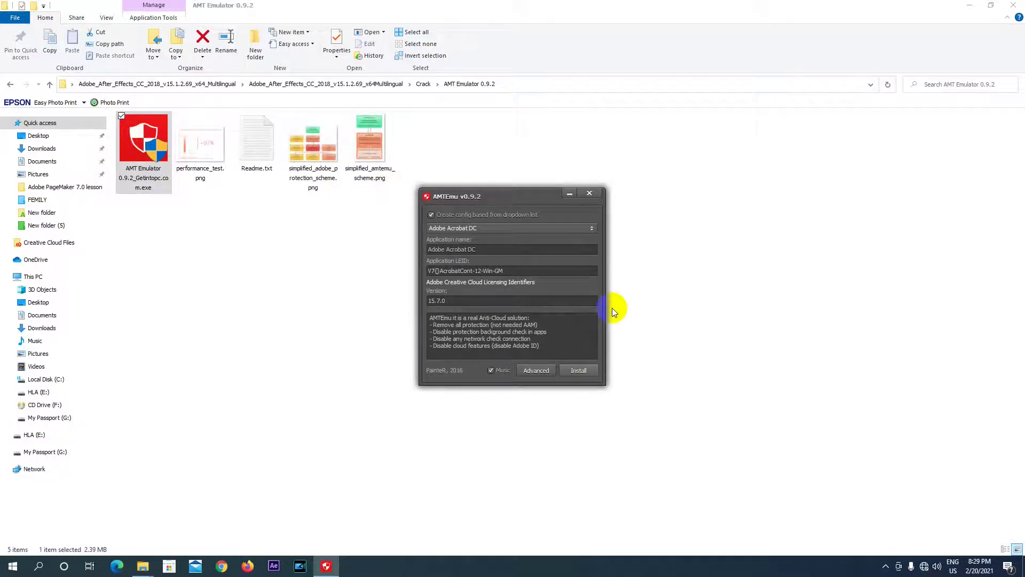
# - Choose the Adobe After Effects CC 2017 configuration in AMT Emulator and start Install
pyautogui.click(588, 228)
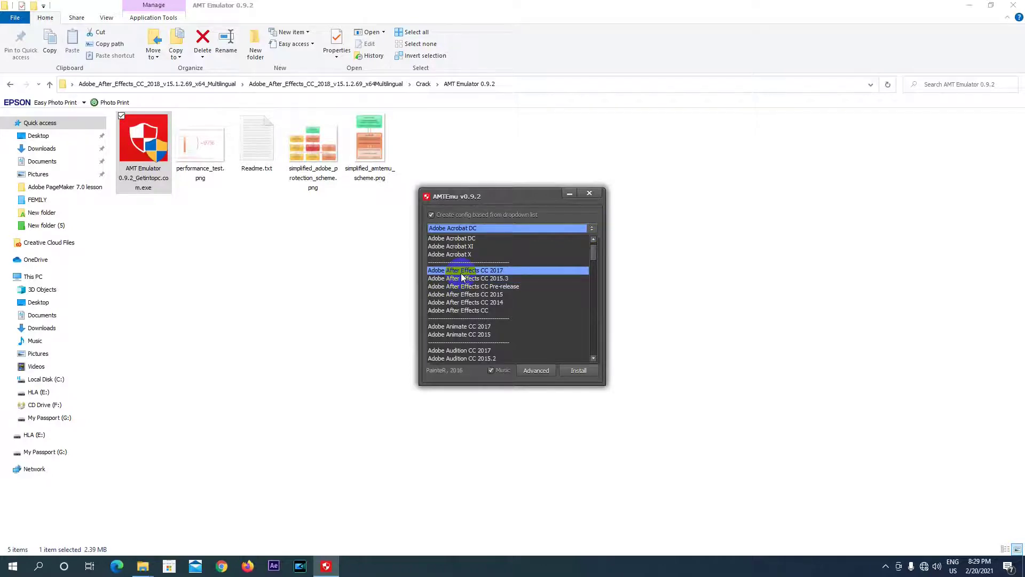
pyautogui.click(482, 273)
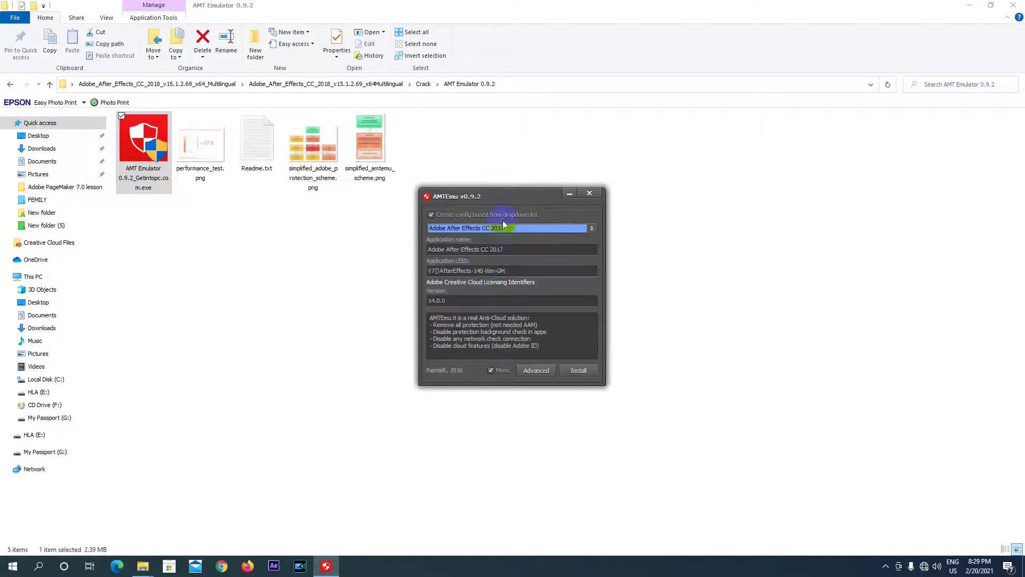
pyautogui.click(576, 372)
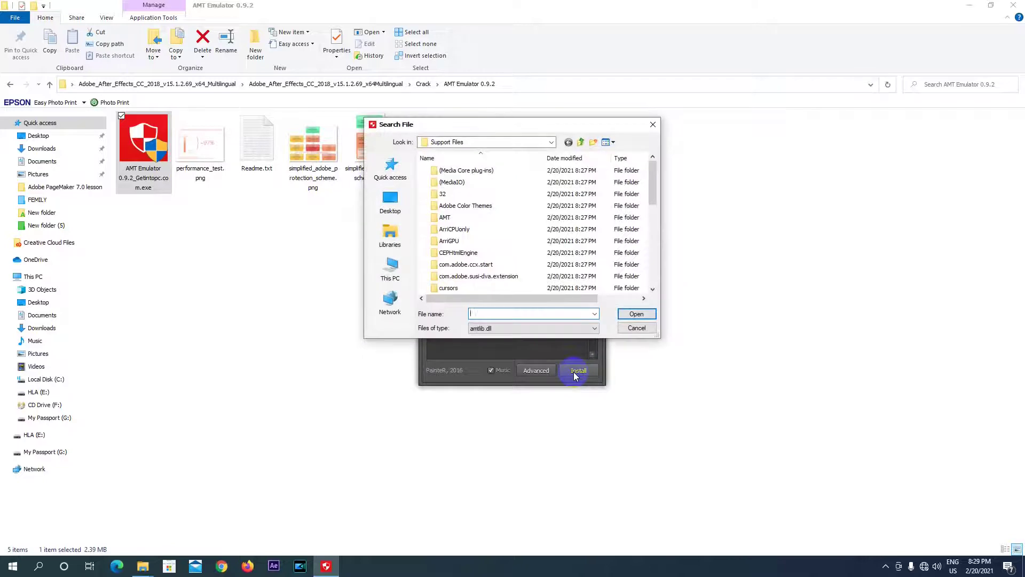
# - Browse to C:\Program Files\Adobe\Adobe After Effects CC 2018\Support Files in Search File
pyautogui.click(393, 270)
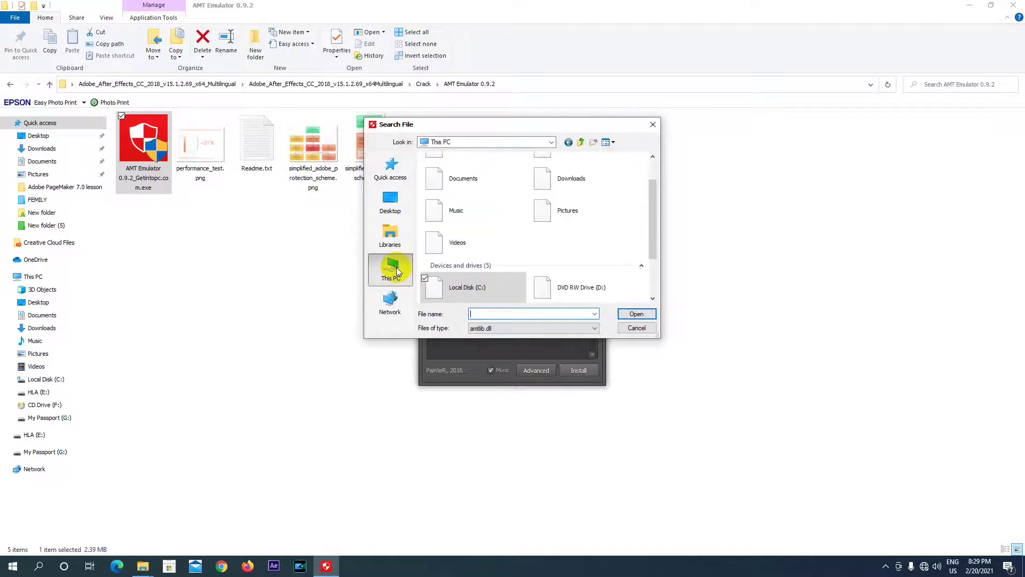
pyautogui.scroll(-2, 458, 283)
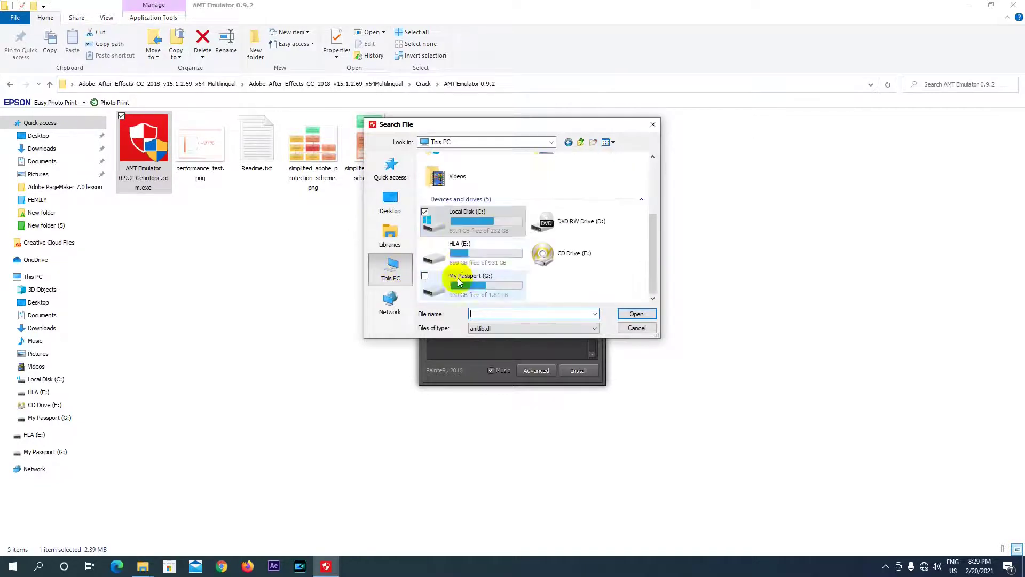
pyautogui.doubleClick(467, 223)
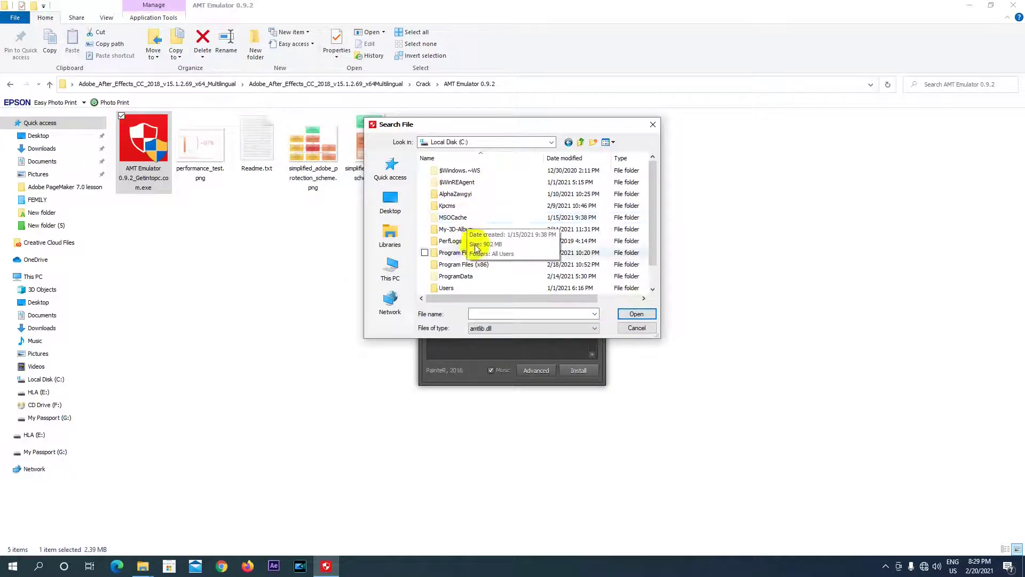
pyautogui.doubleClick(457, 252)
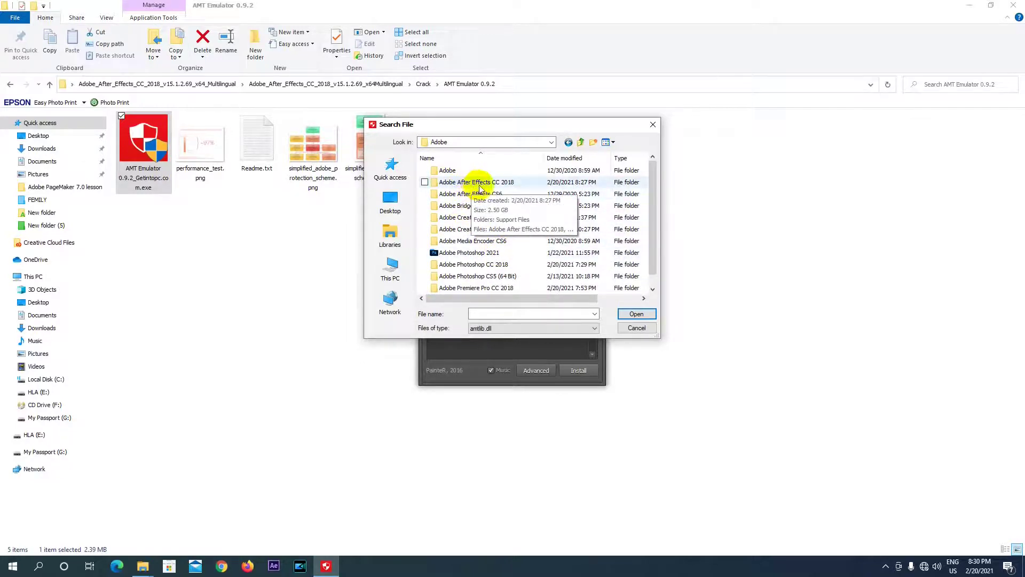
pyautogui.doubleClick(494, 182)
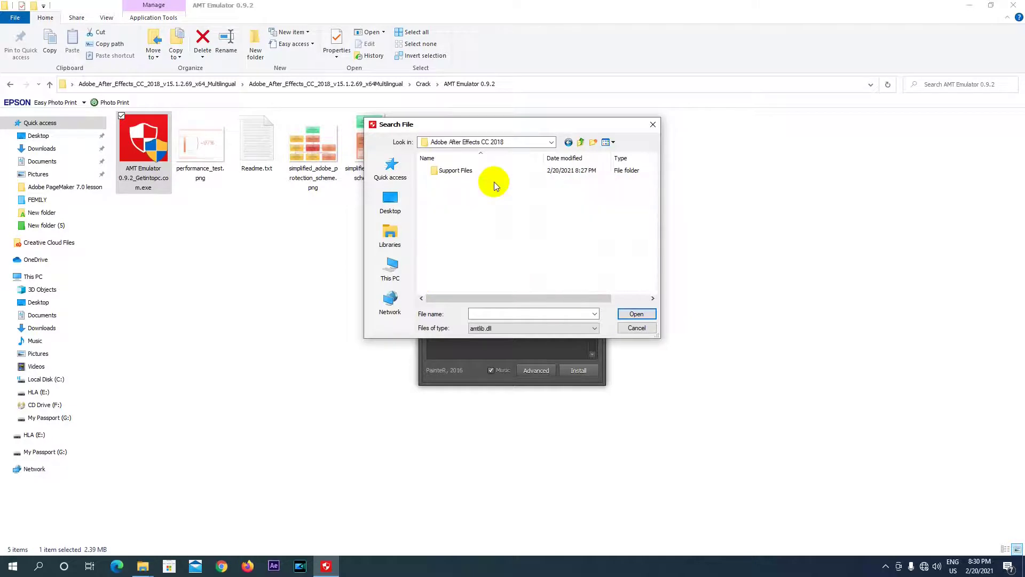
pyautogui.doubleClick(450, 171)
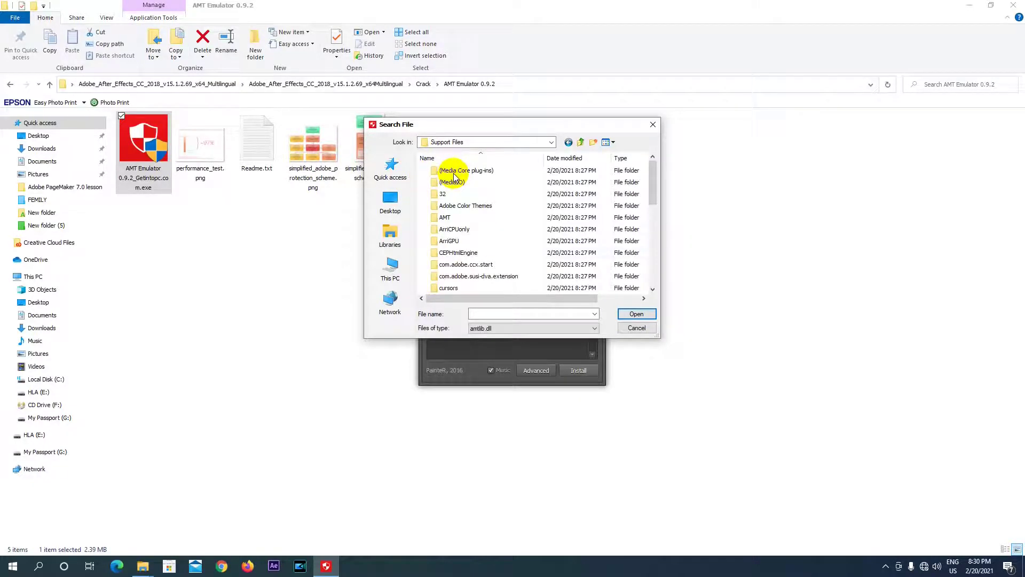
pyautogui.scroll(-3, 477, 231)
pyautogui.scroll(-2, 477, 232)
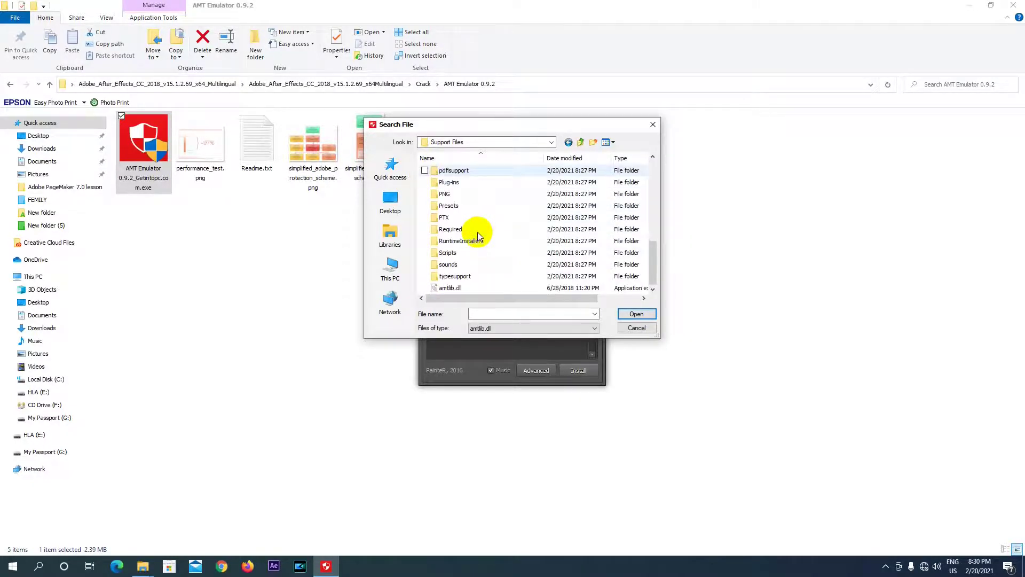
# - Patch amtlib.dll from Support Files, then close AMT Emulator and the Crack folder window
pyautogui.click(446, 291)
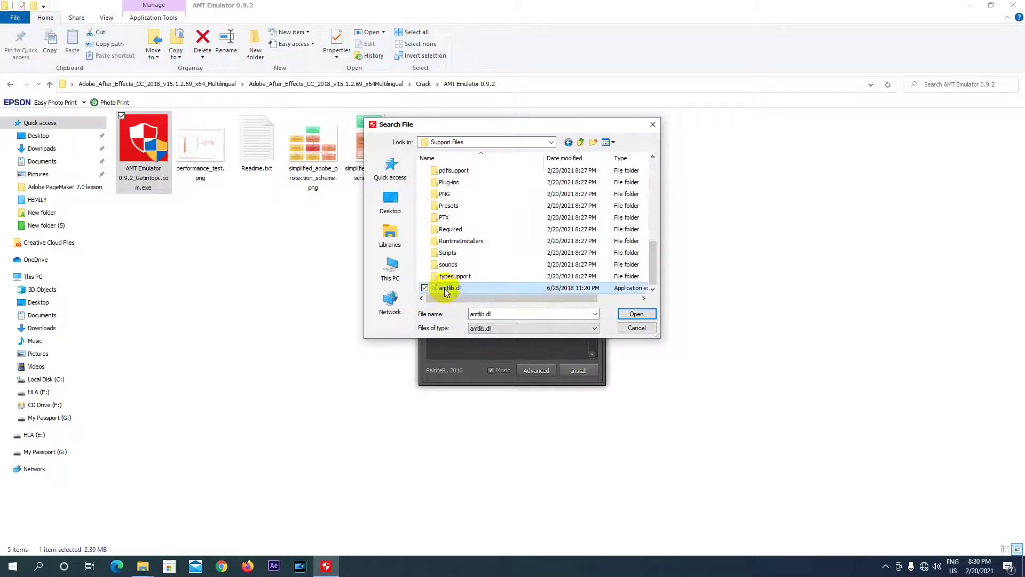
pyautogui.click(623, 314)
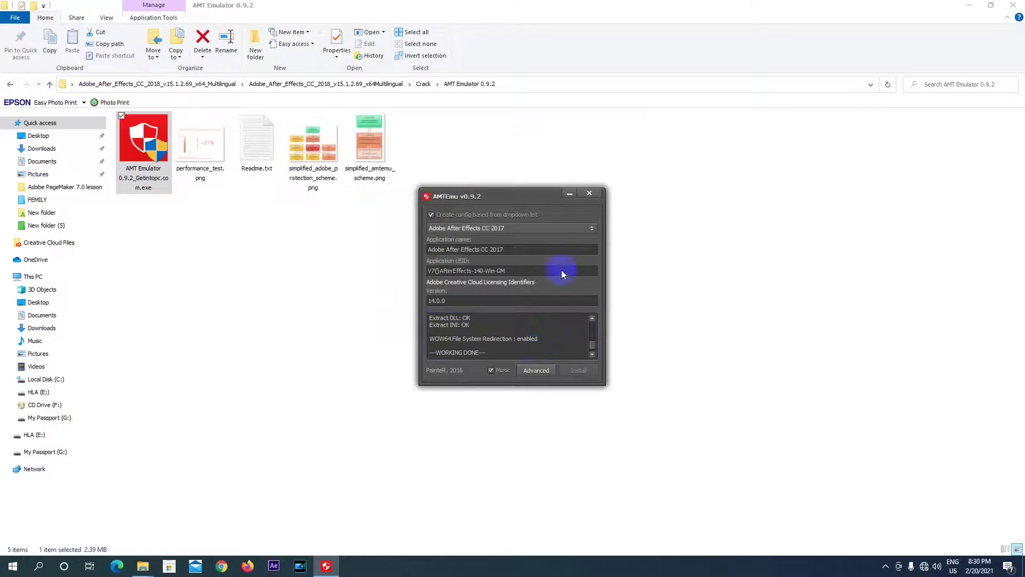
pyautogui.click(589, 194)
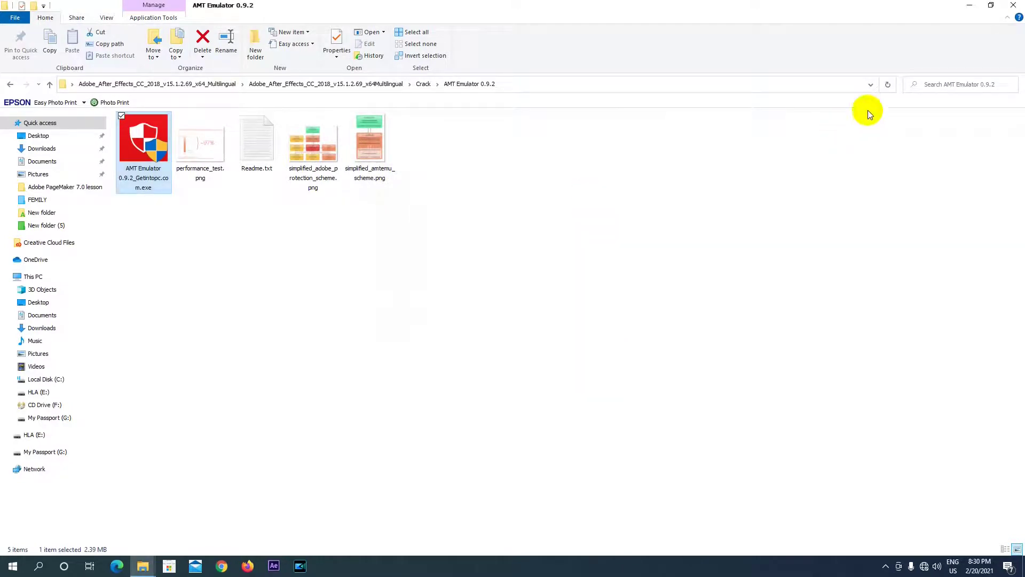
pyautogui.click(1017, 7)
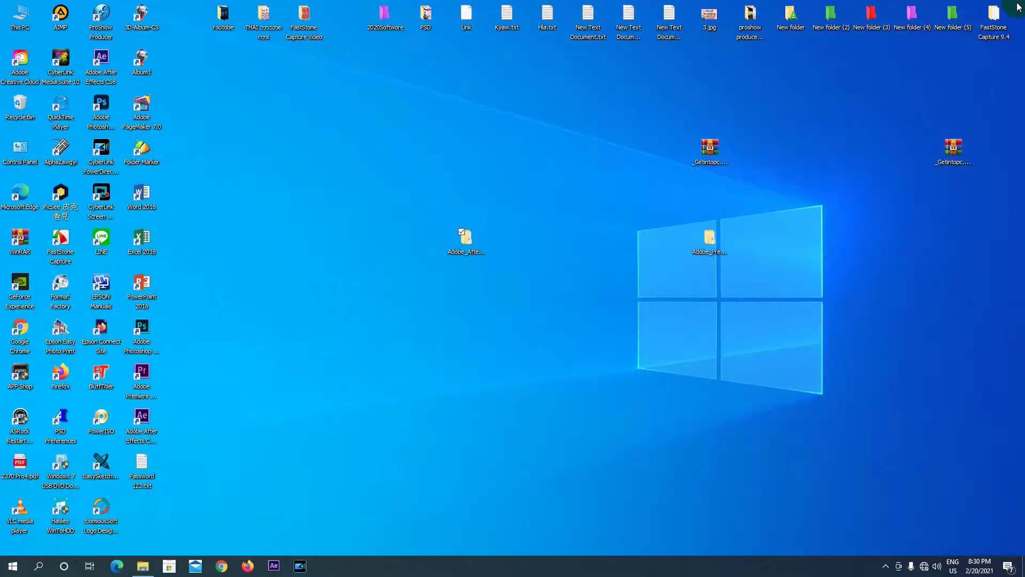
# - Refresh the desktop and launch Adobe After Effects CC 2018 from its desktop icon
pyautogui.rightClick(524, 147)
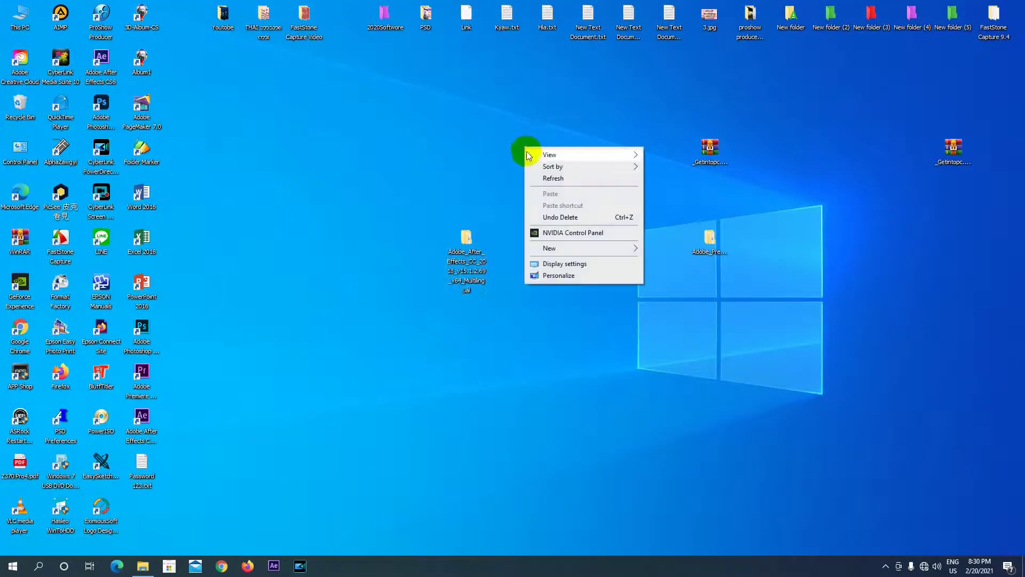
pyautogui.click(550, 179)
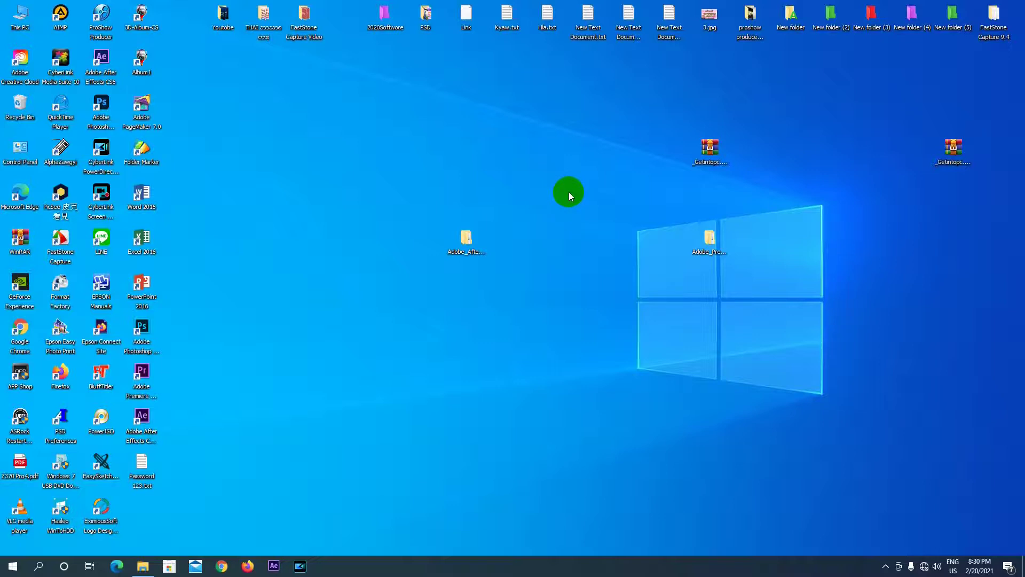
pyautogui.doubleClick(142, 419)
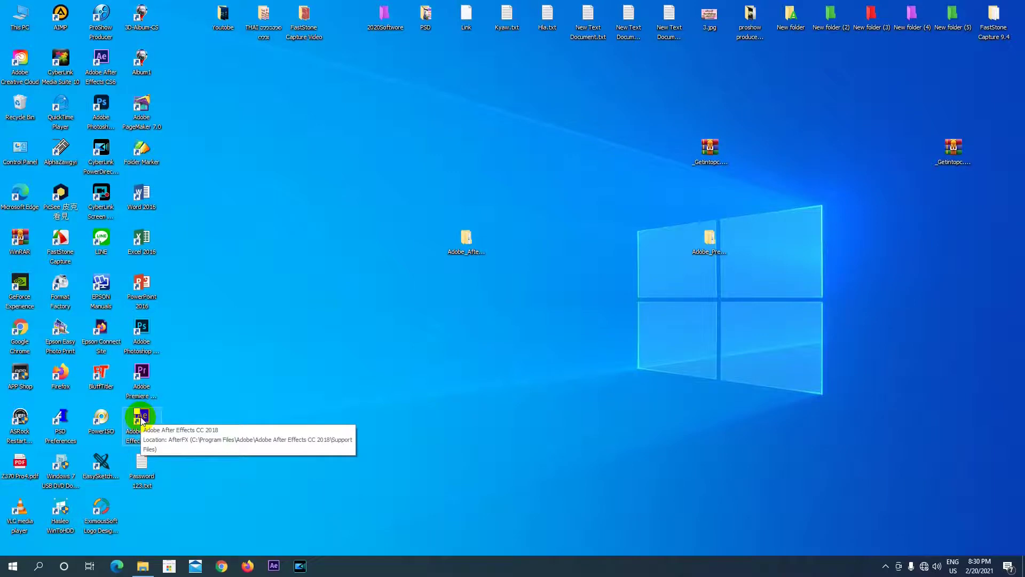
pyautogui.doubleClick(142, 420)
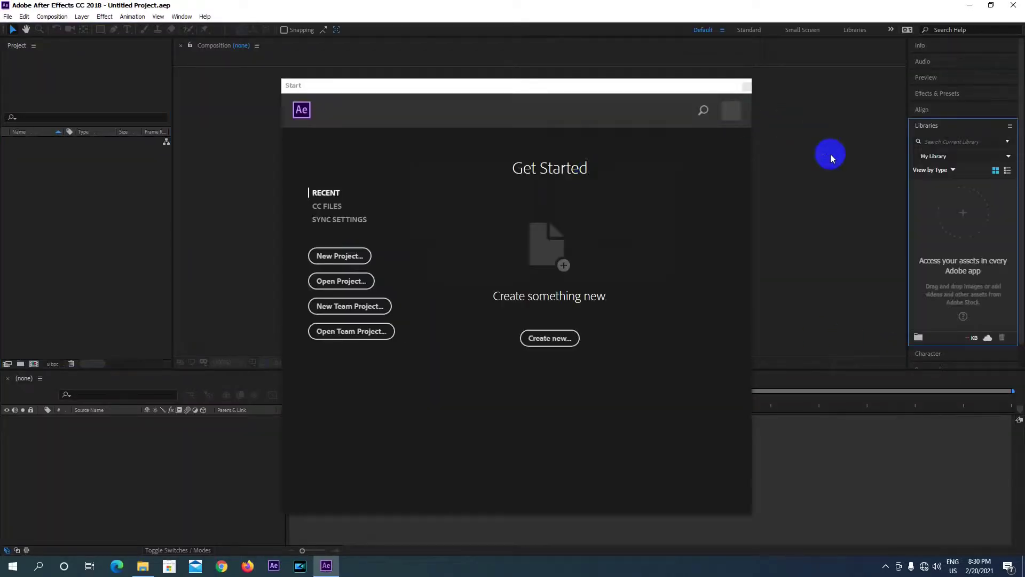
# - Create a new project and a new composition, accepting the HDTV 1080 29.97 settings
pyautogui.click(548, 338)
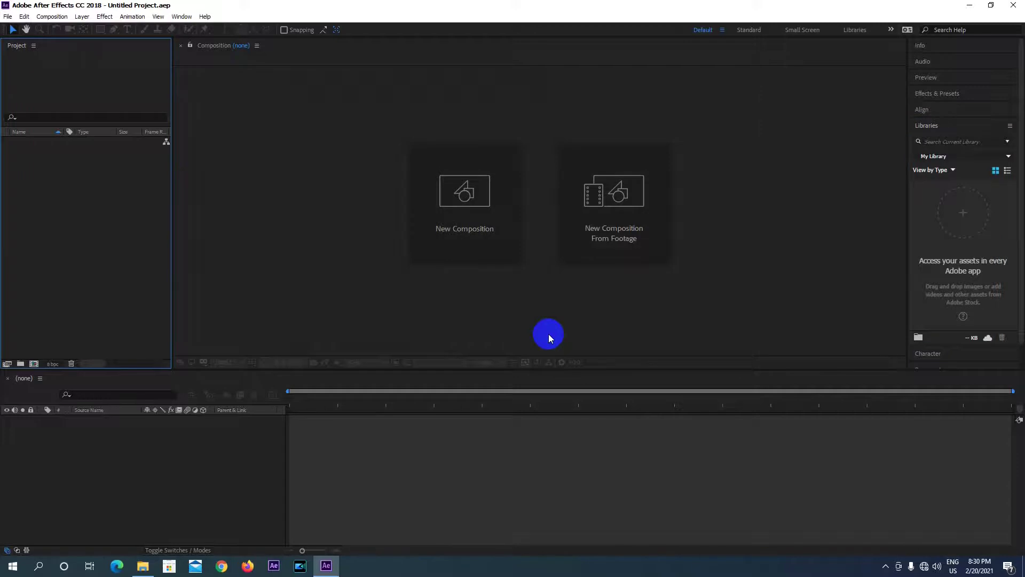
pyautogui.click(49, 18)
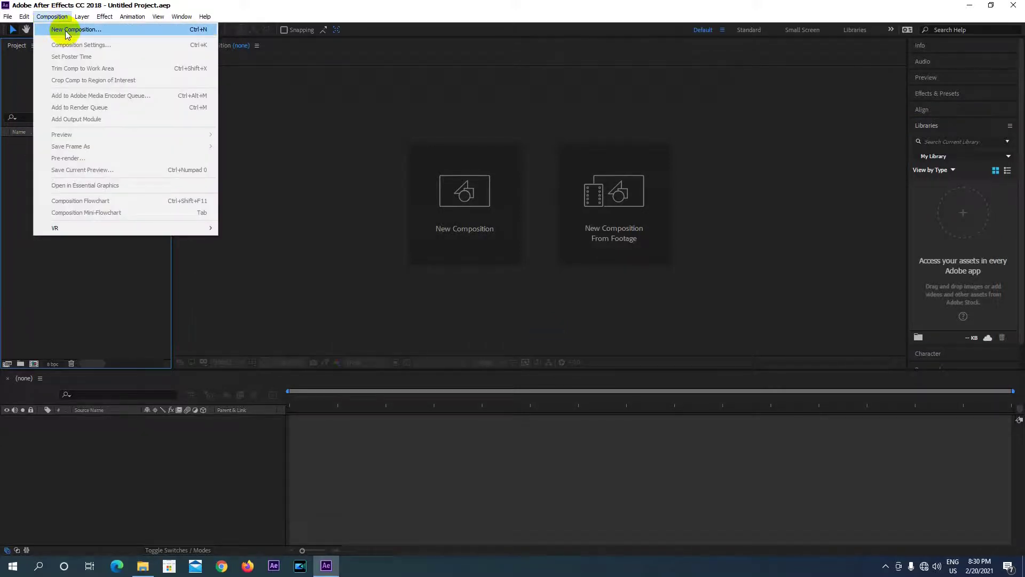
pyautogui.click(67, 31)
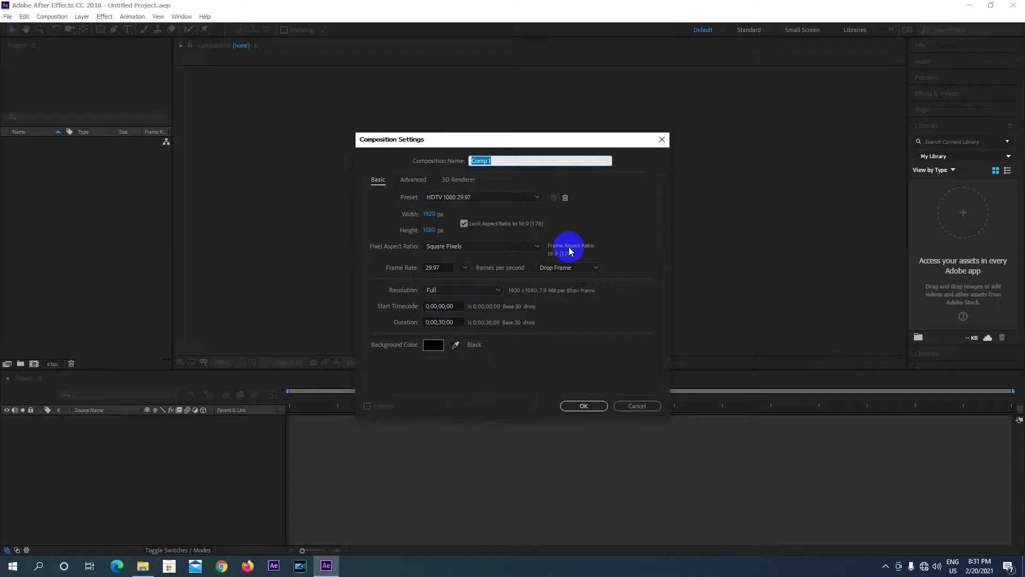
pyautogui.click(587, 405)
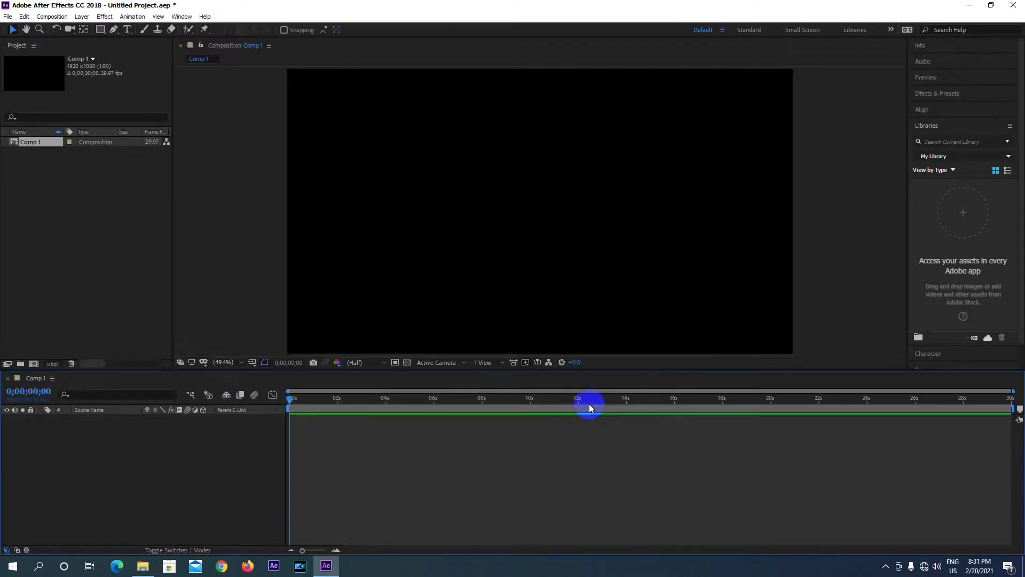
# - Set the Comp 1 viewer magnification to Fit up to 100%
pyautogui.scroll(-1, 379, 287)
pyautogui.scroll(-1, 381, 285)
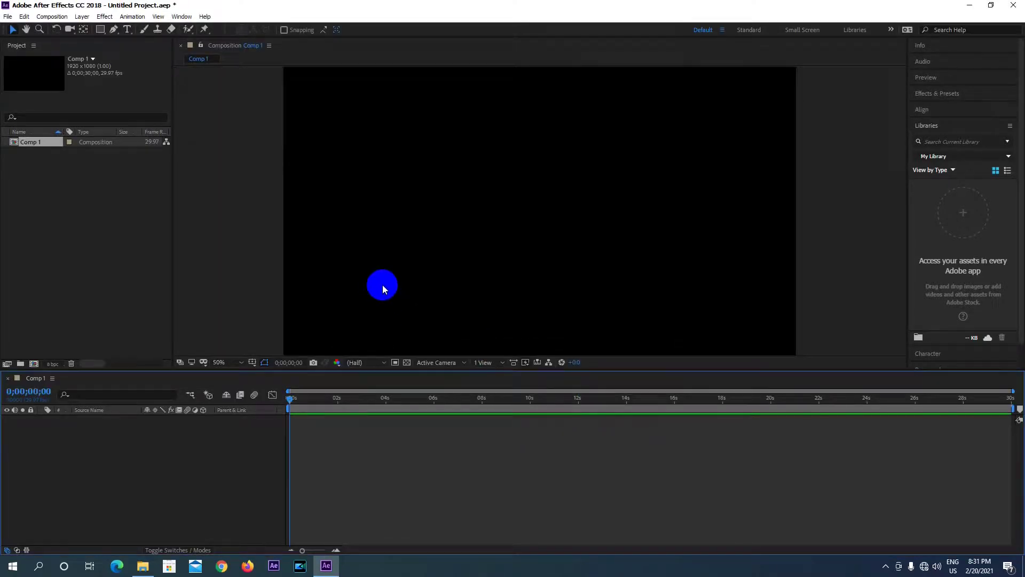
pyautogui.scroll(-2, 383, 284)
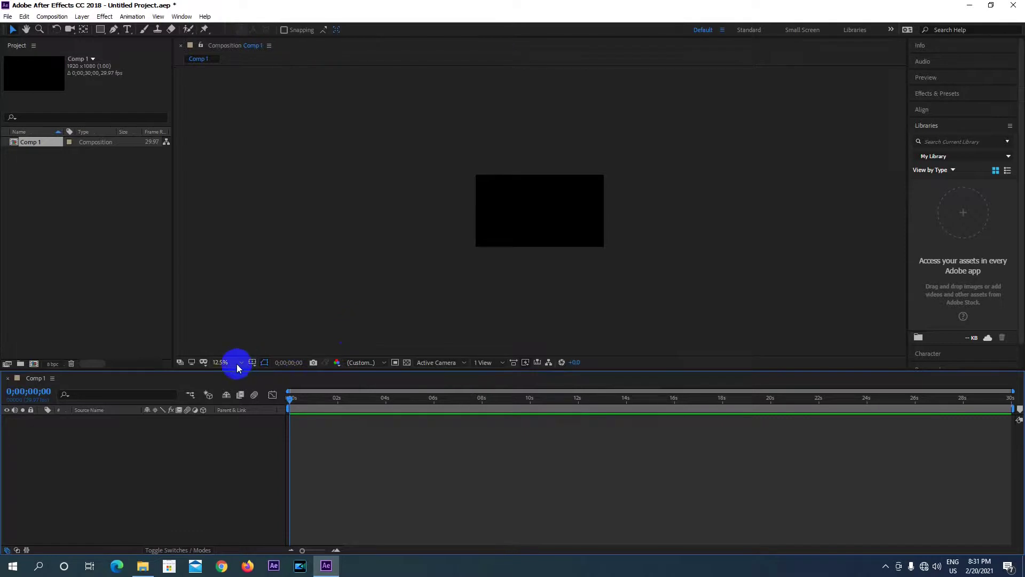
pyautogui.click(81, 29)
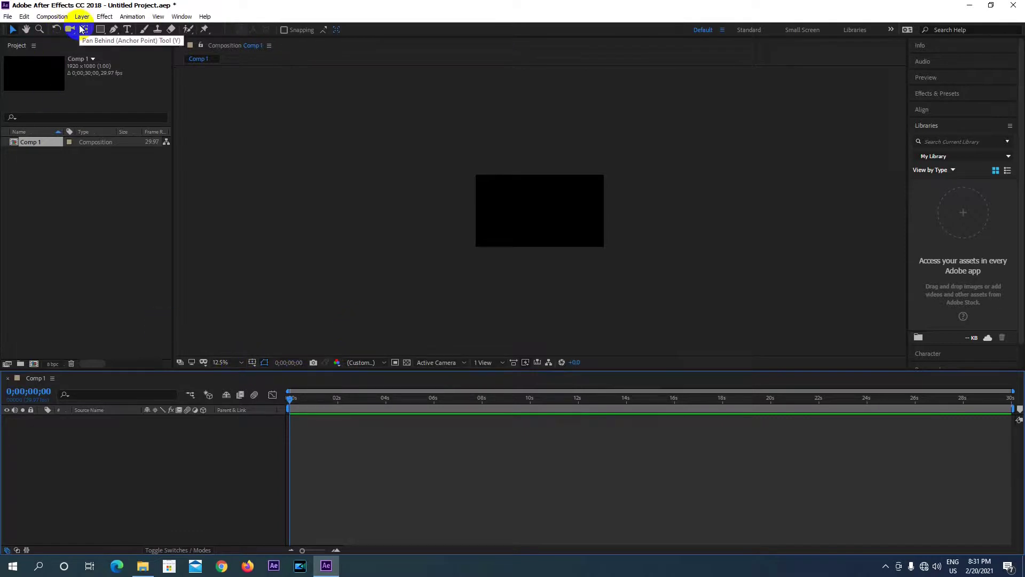
pyautogui.click(239, 363)
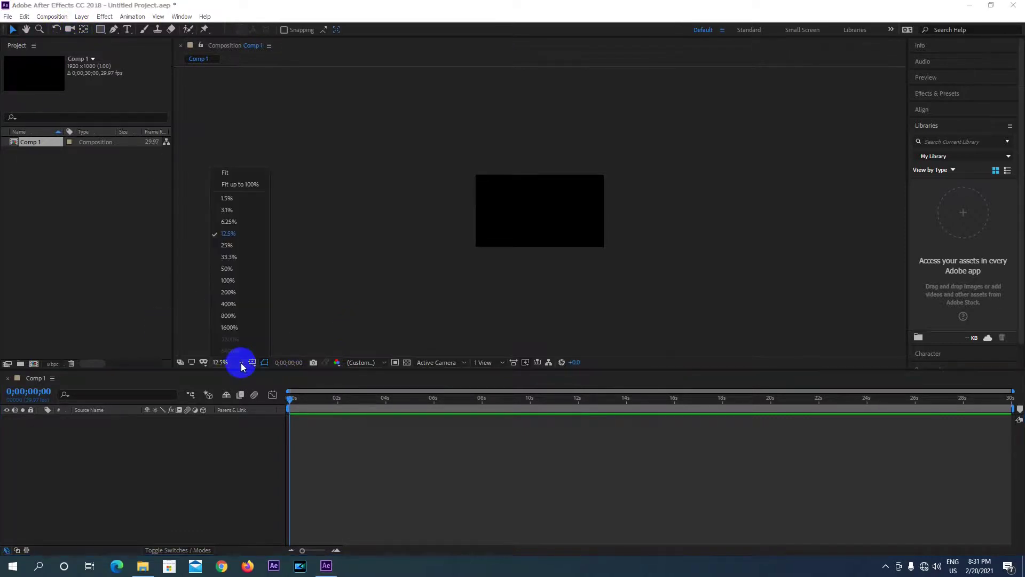
pyautogui.click(221, 184)
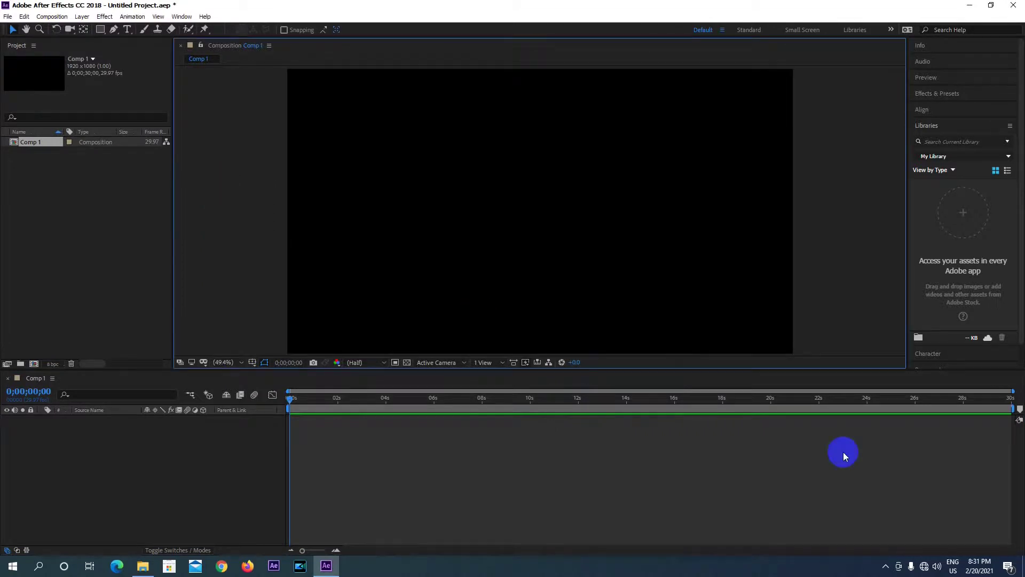